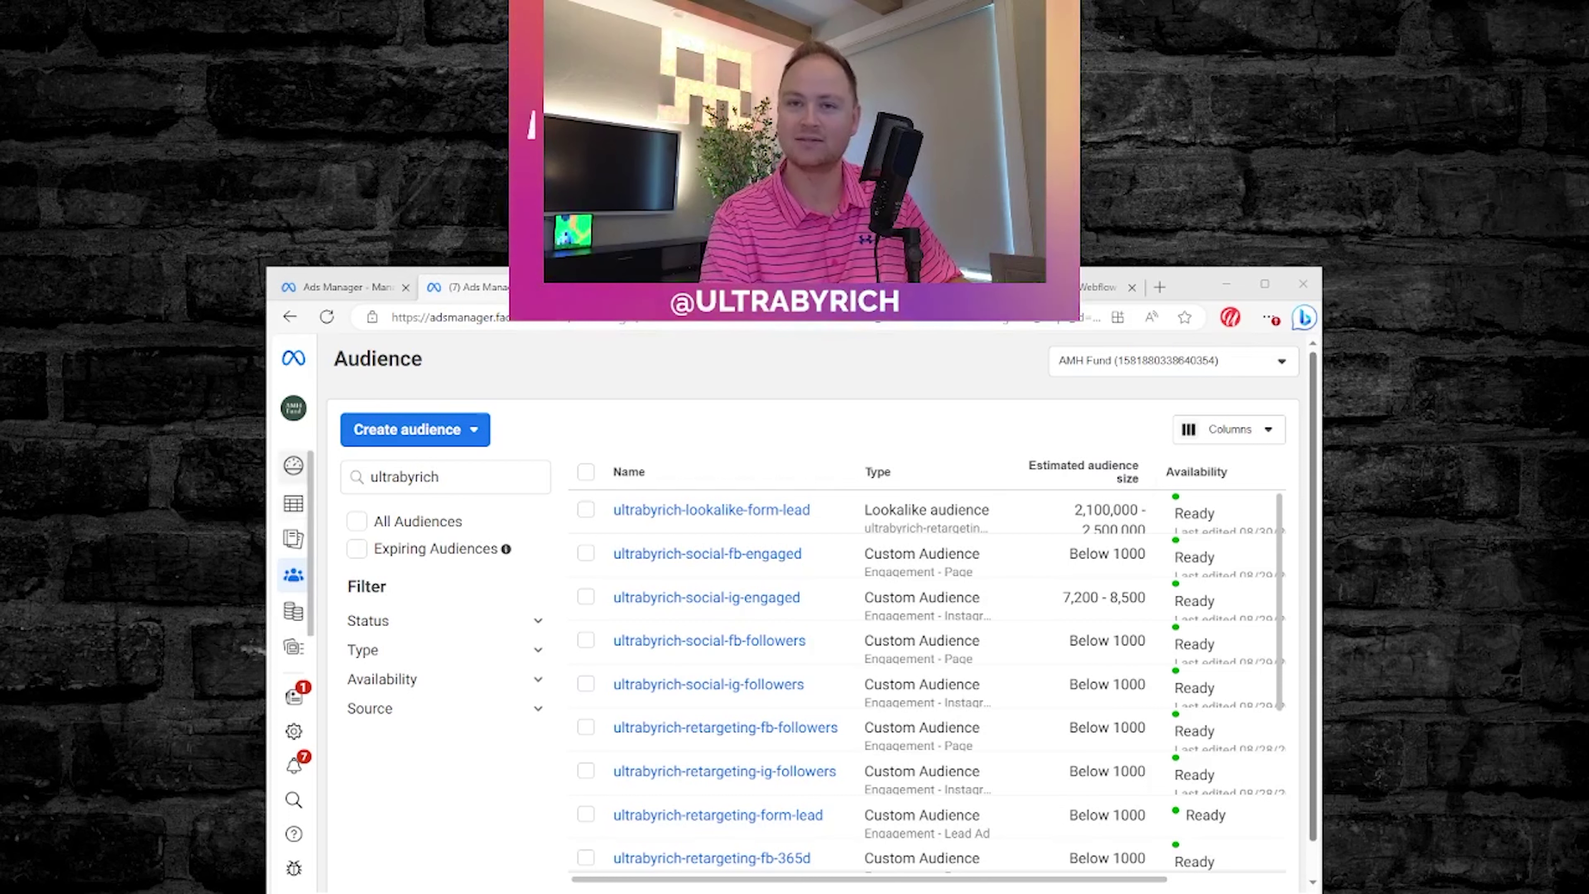
Start a lookalike audience with the custom audience "ultrabyrich-retargeting-dotcom-lead" as its source.
mouse_move(293, 466)
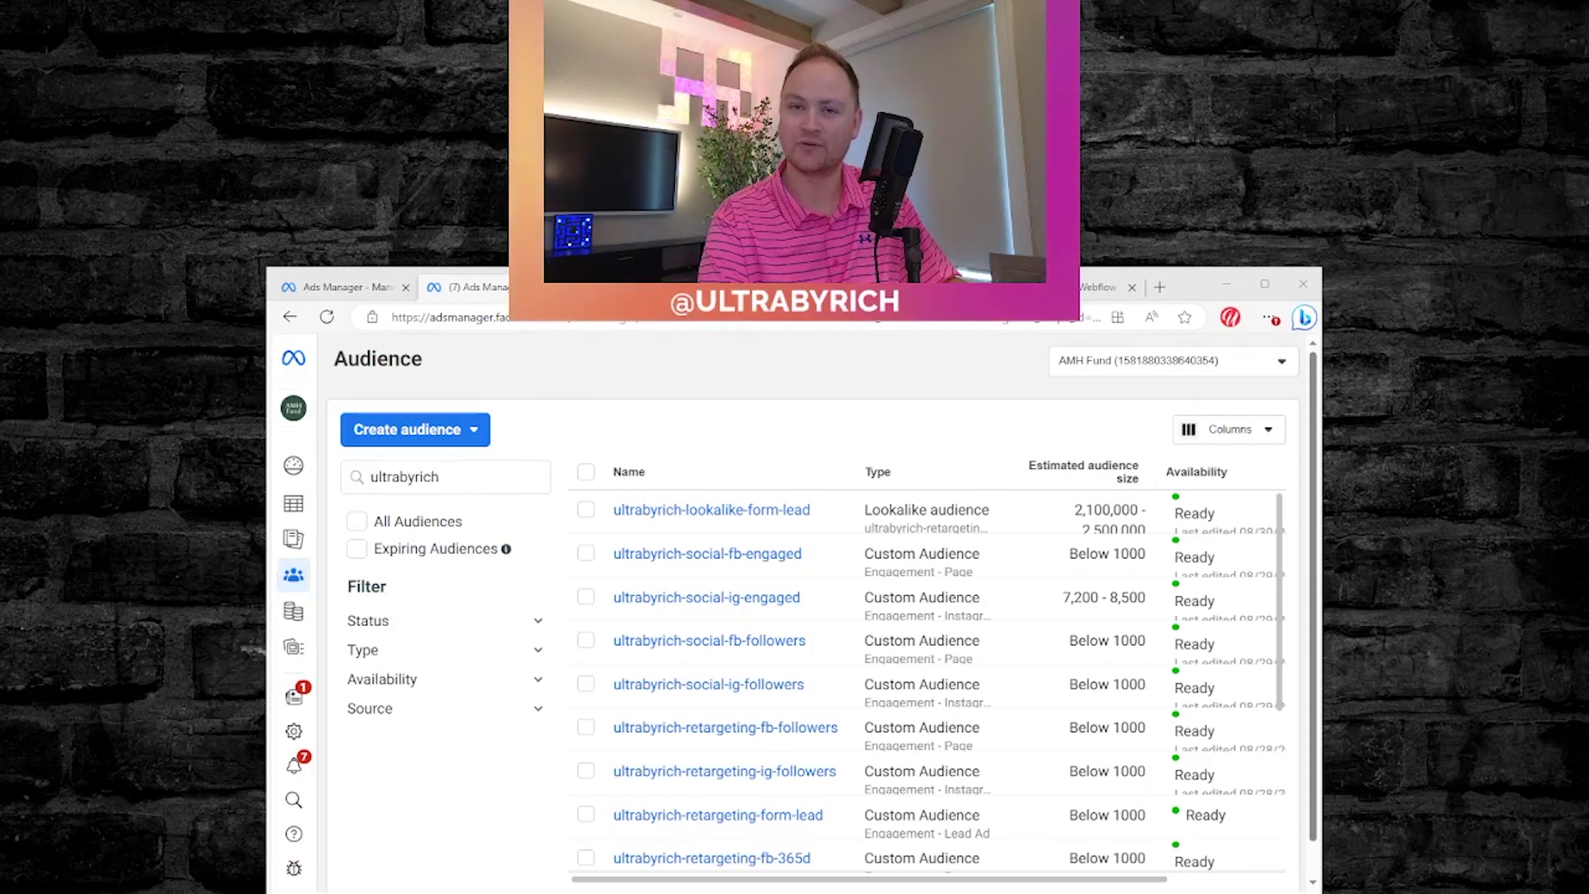
left_click(413, 432)
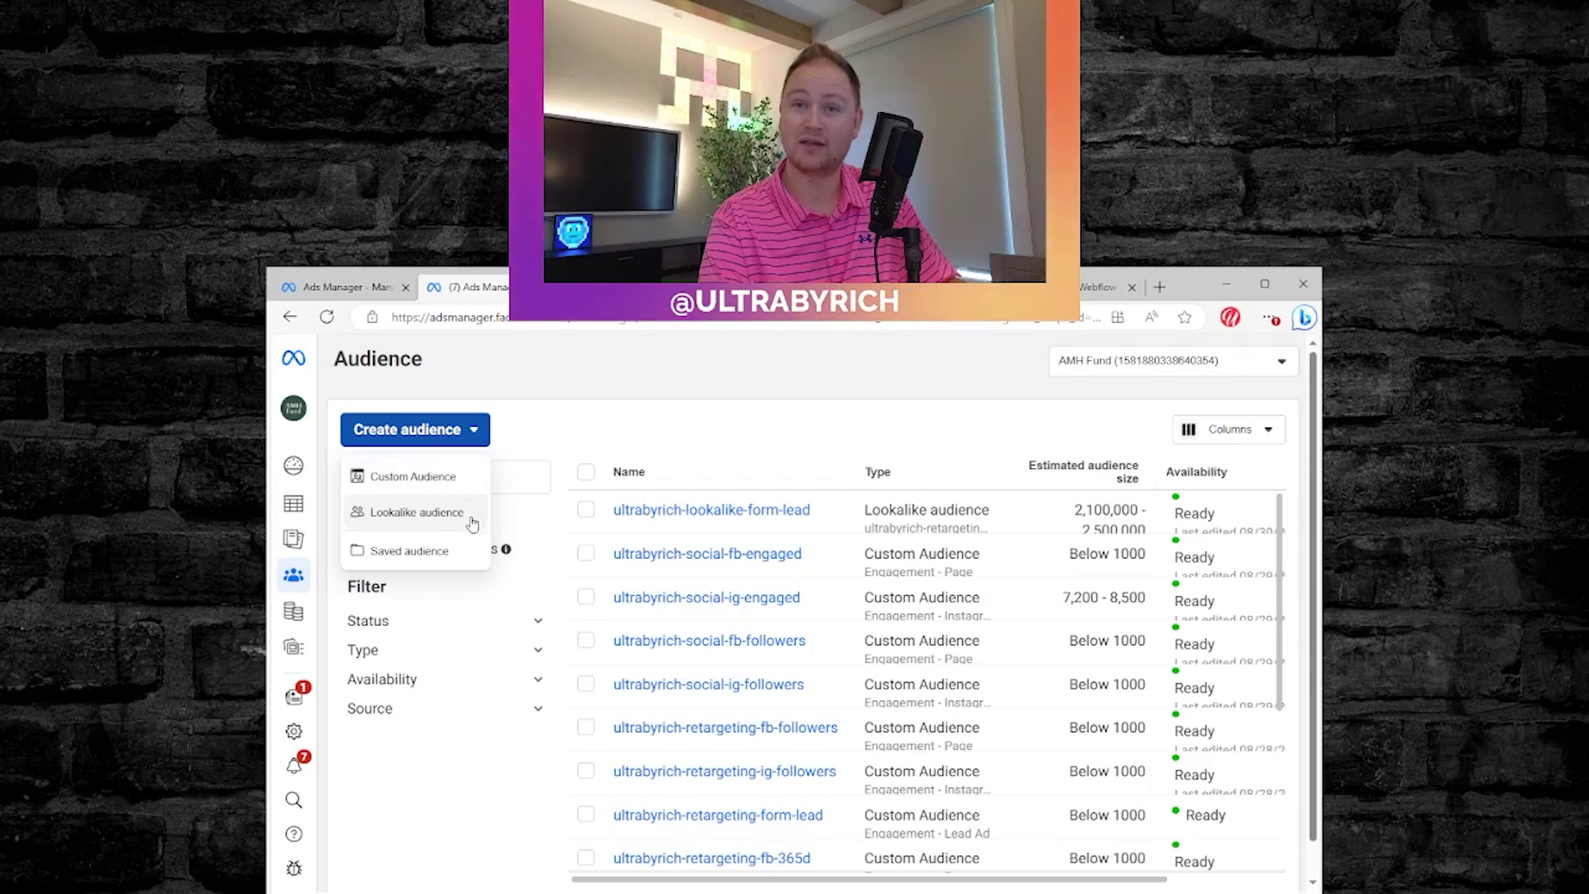
mouse_move(456, 522)
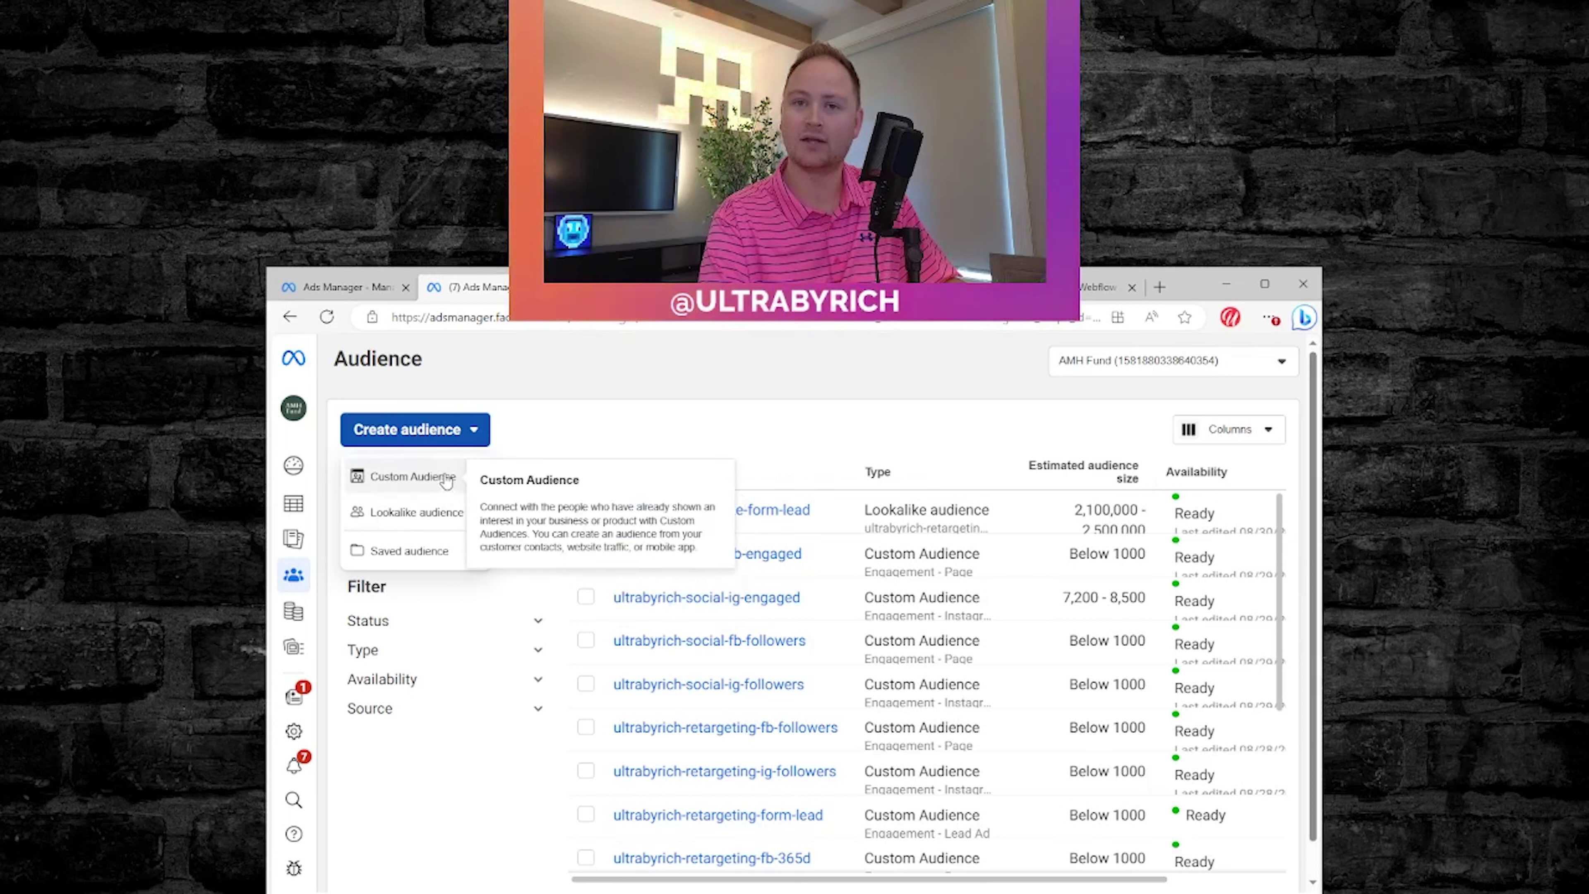
mouse_move(429, 552)
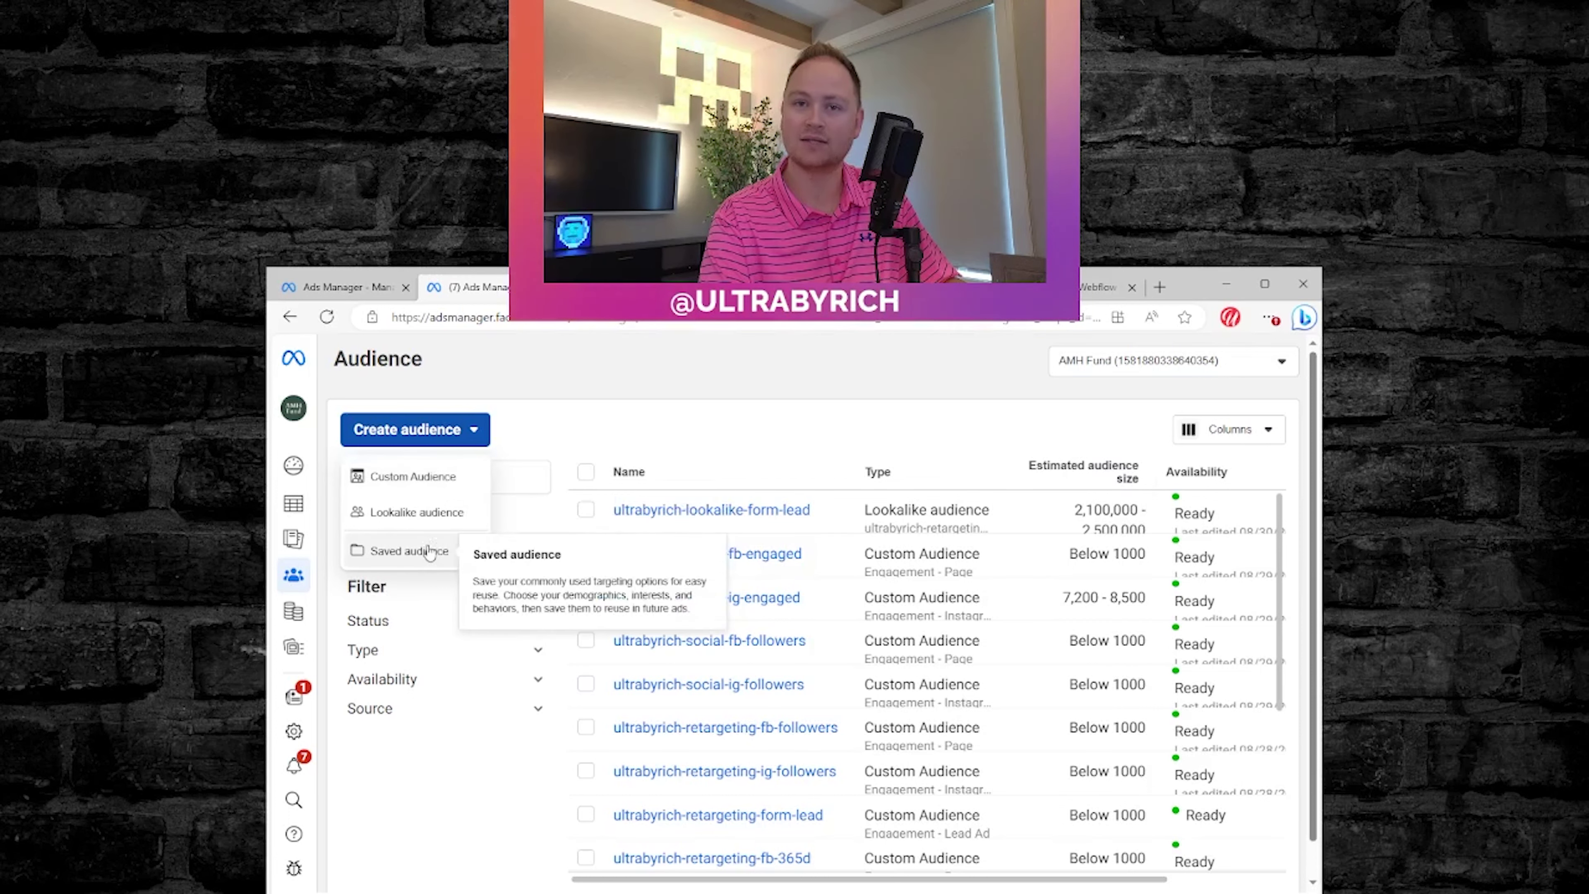
left_click(438, 520)
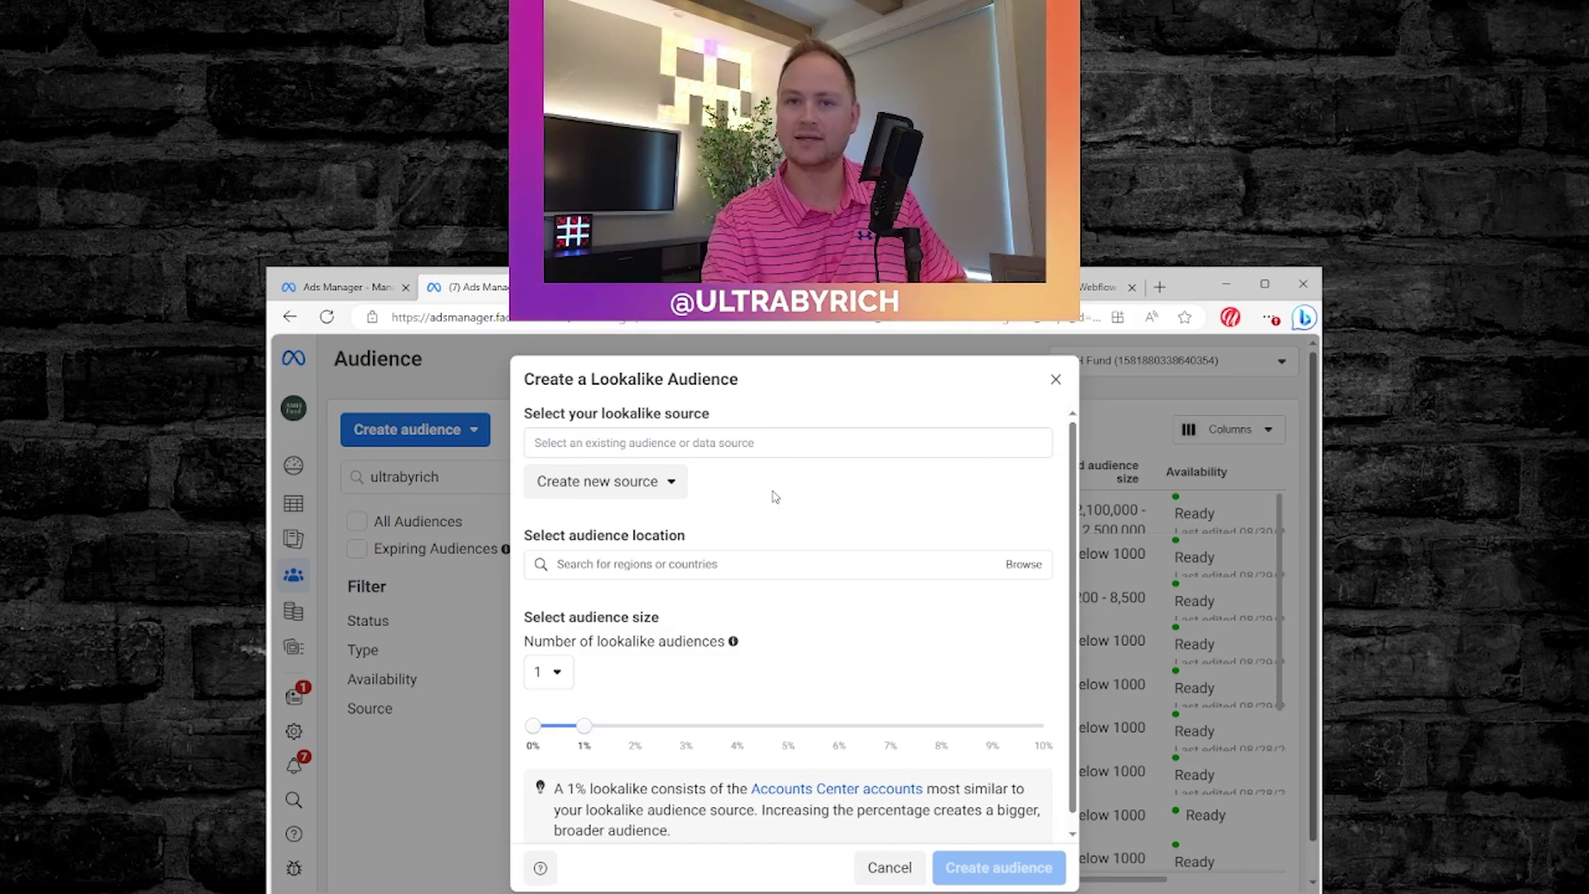
left_click(834, 442)
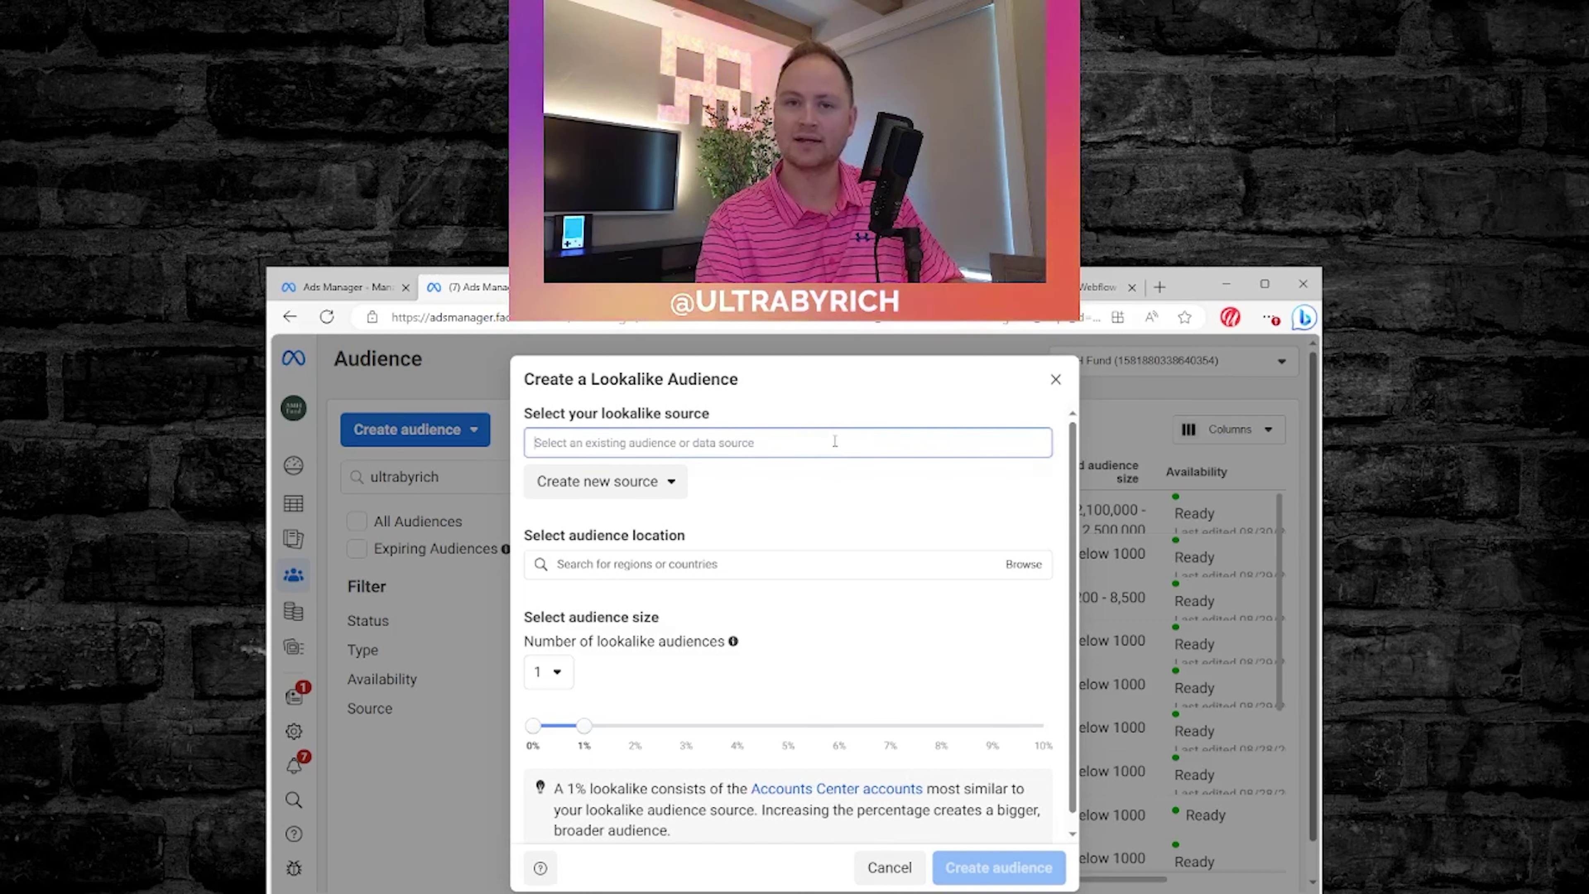
type("ultrabyrich")
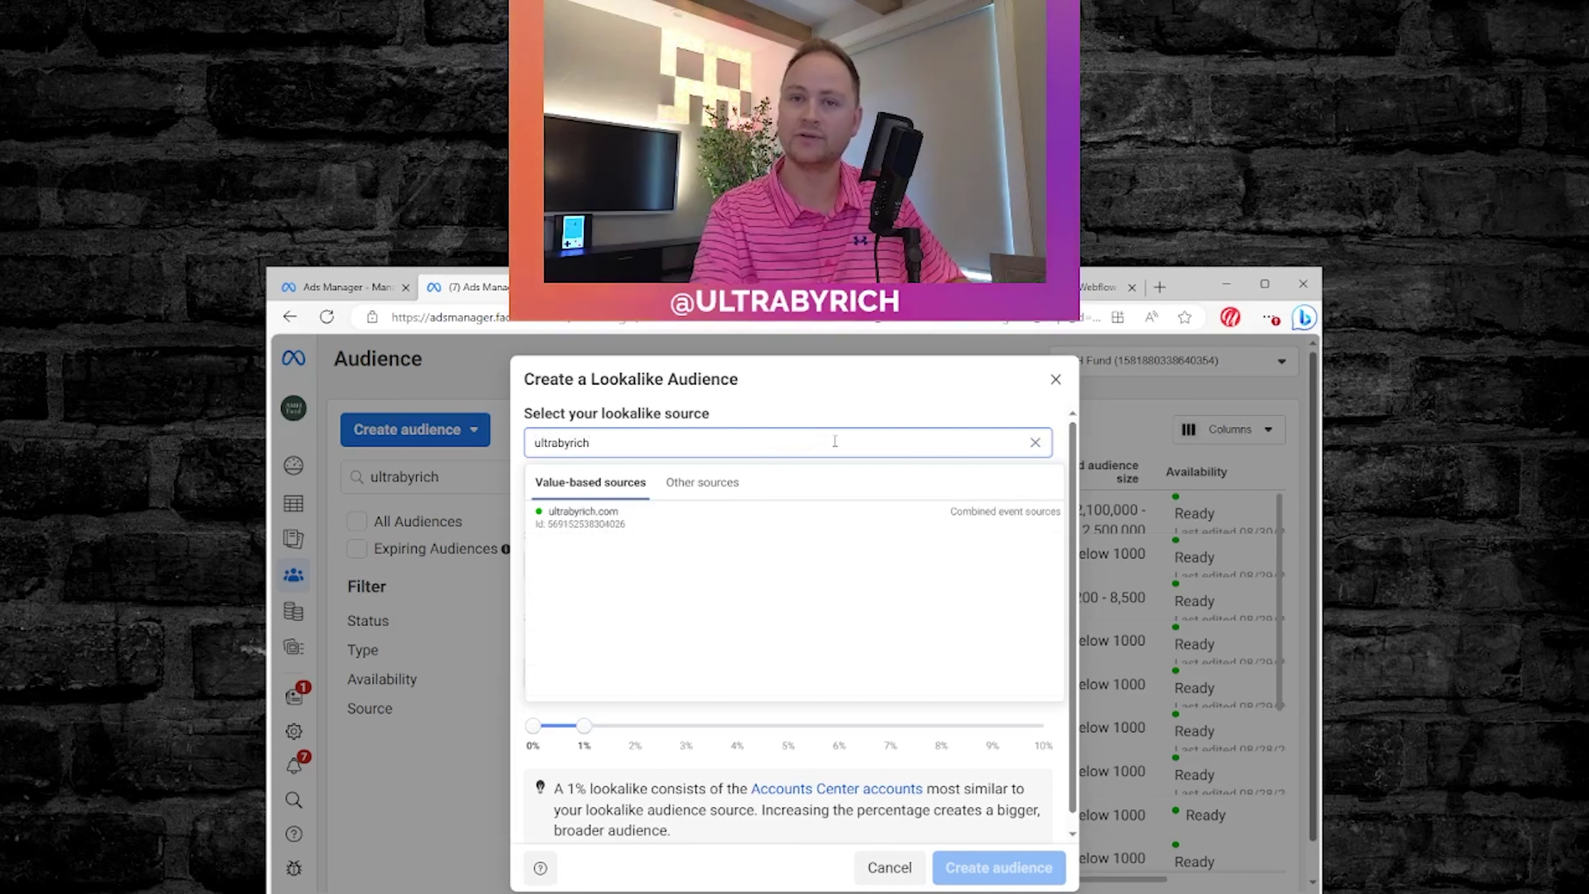
left_click(732, 489)
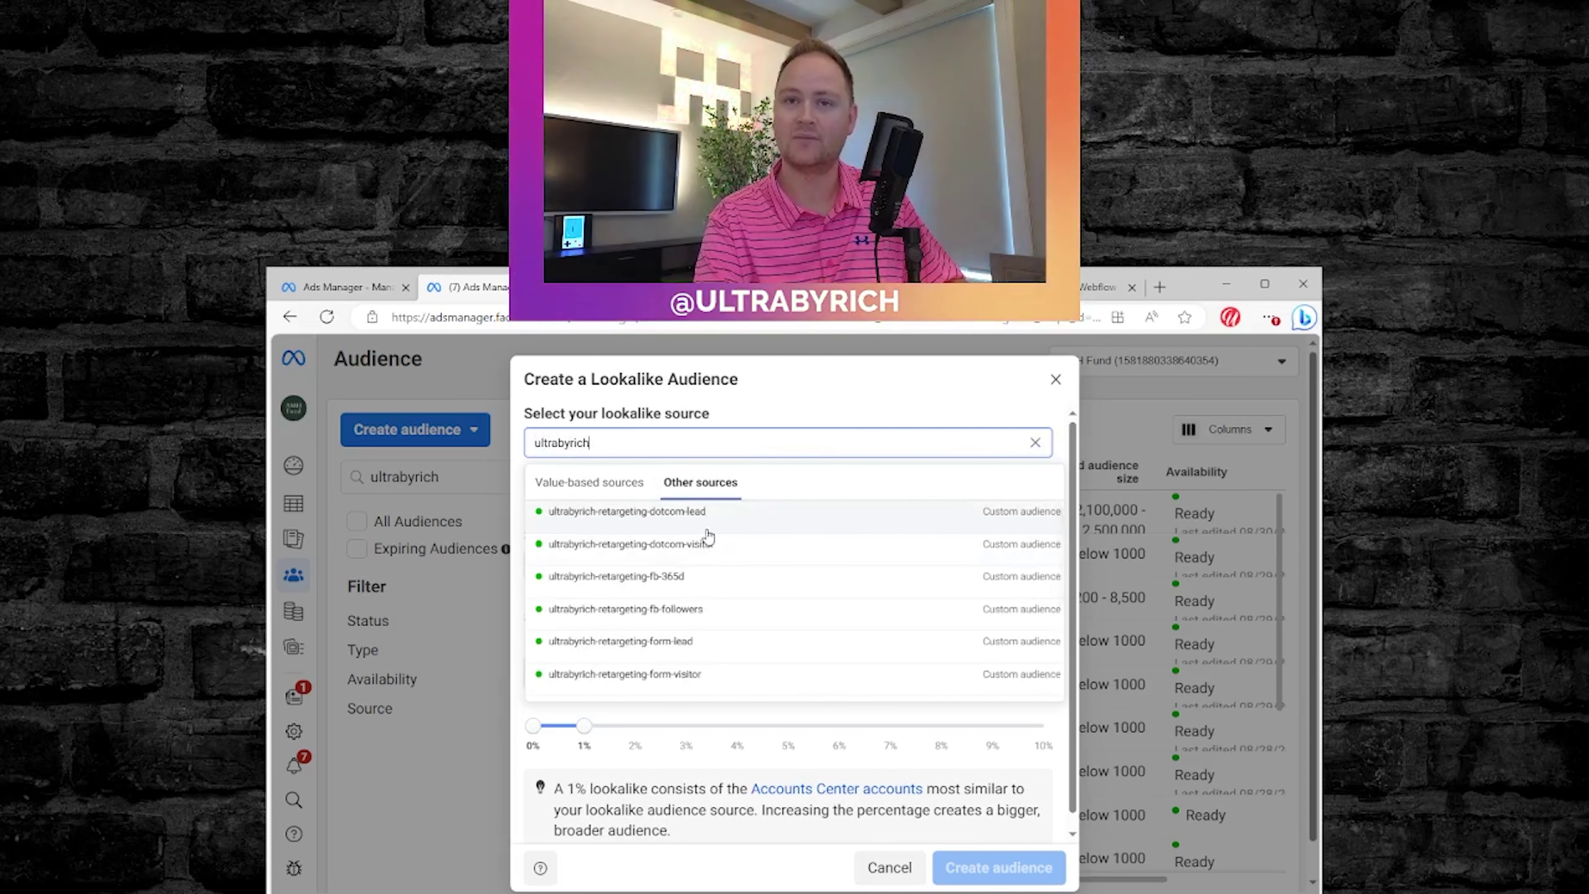
left_click(729, 525)
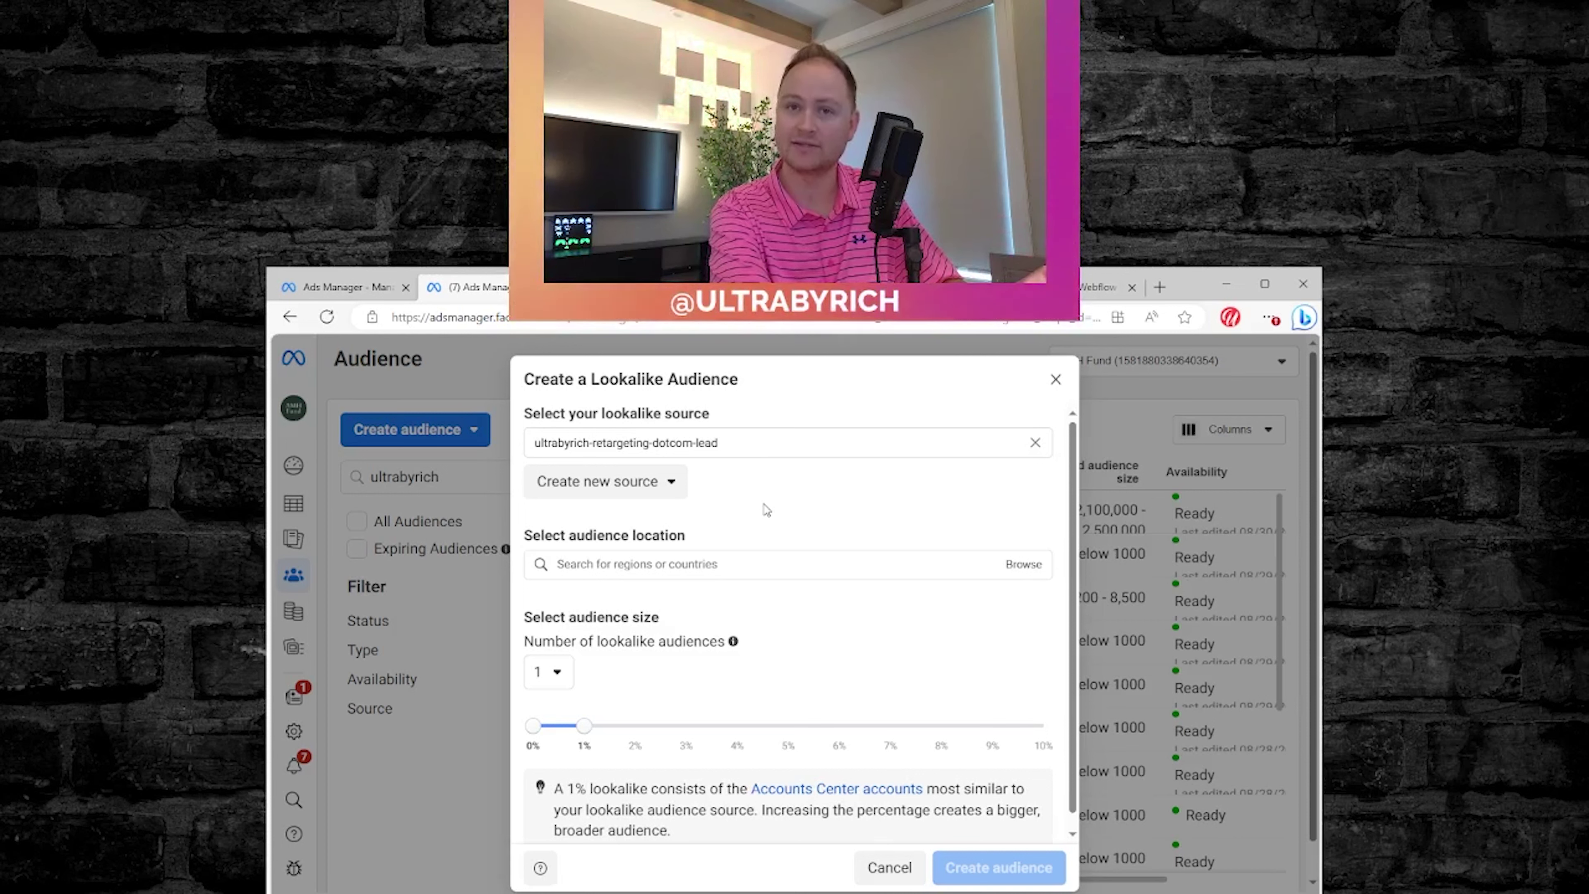
Set the lookalike audience's location to United States.
left_click(713, 566)
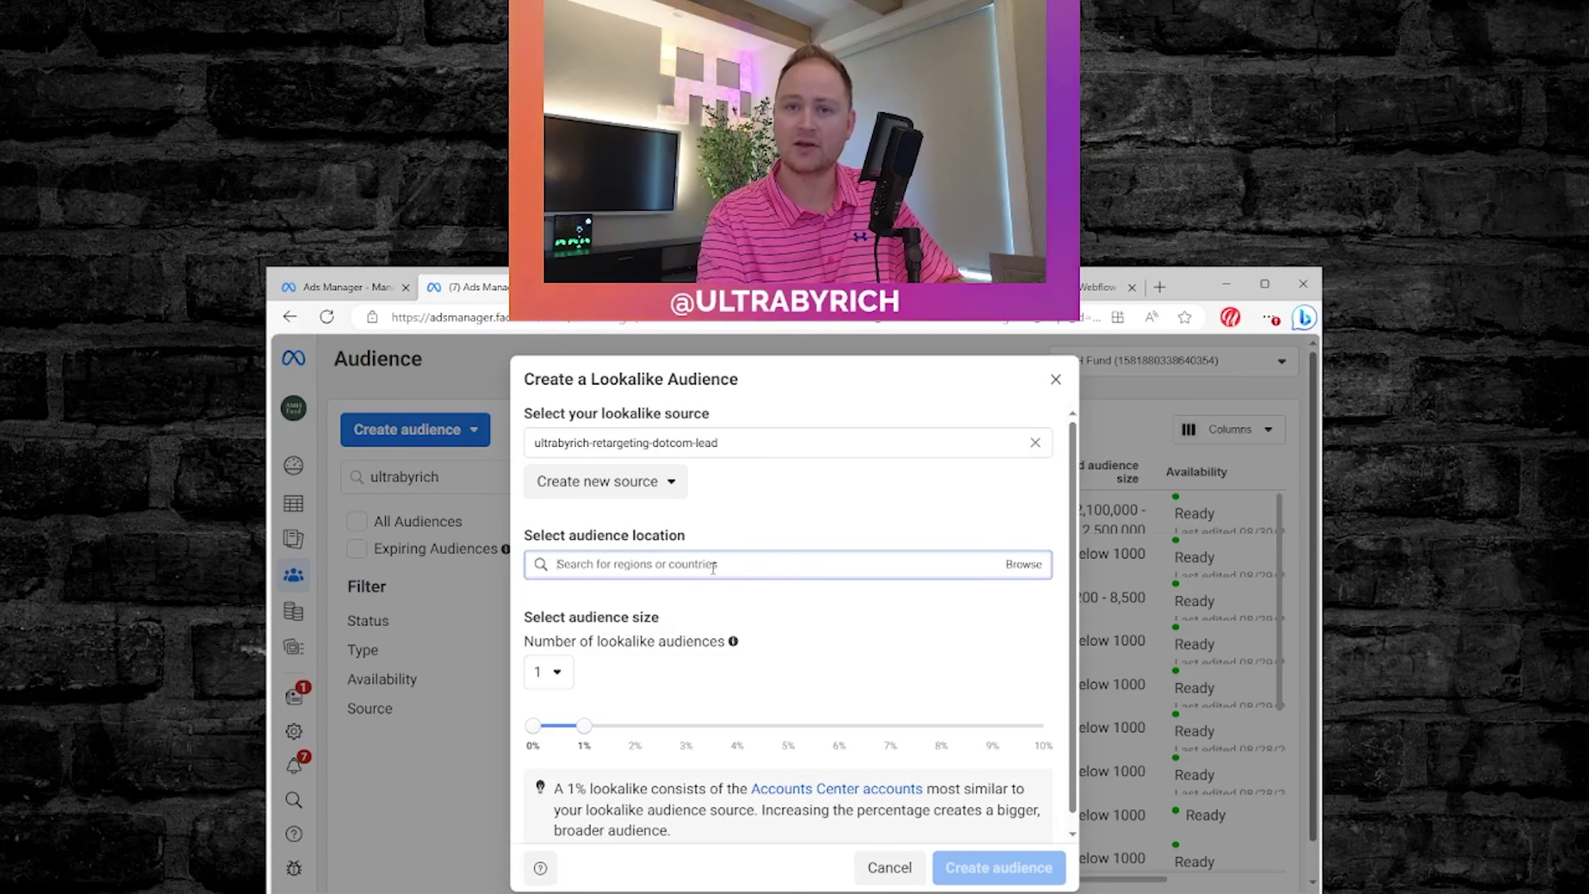
type("united state")
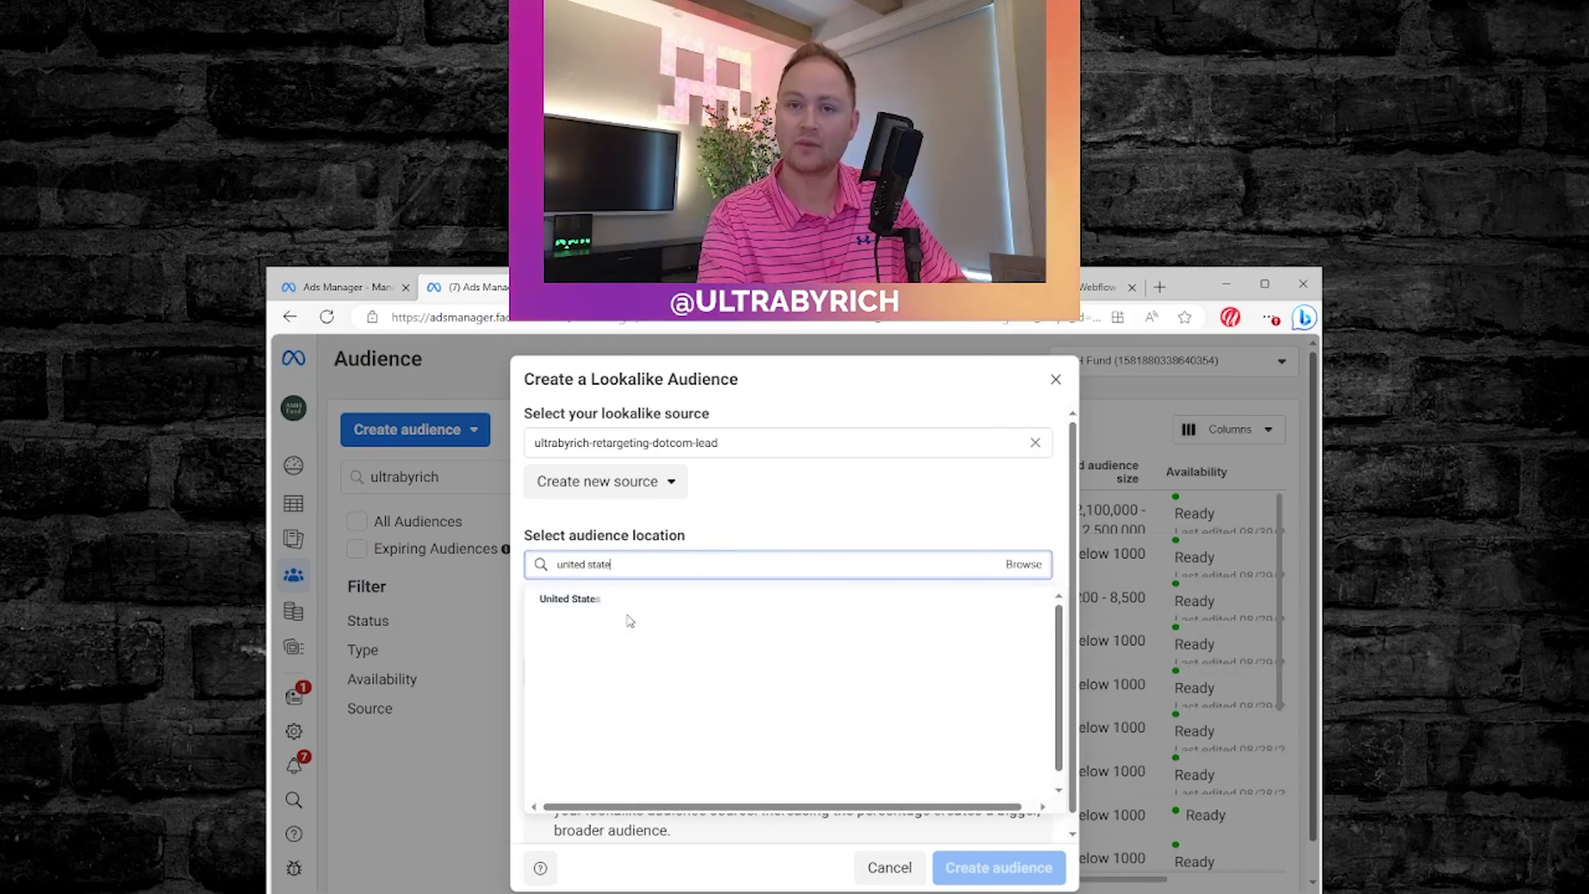
left_click(603, 599)
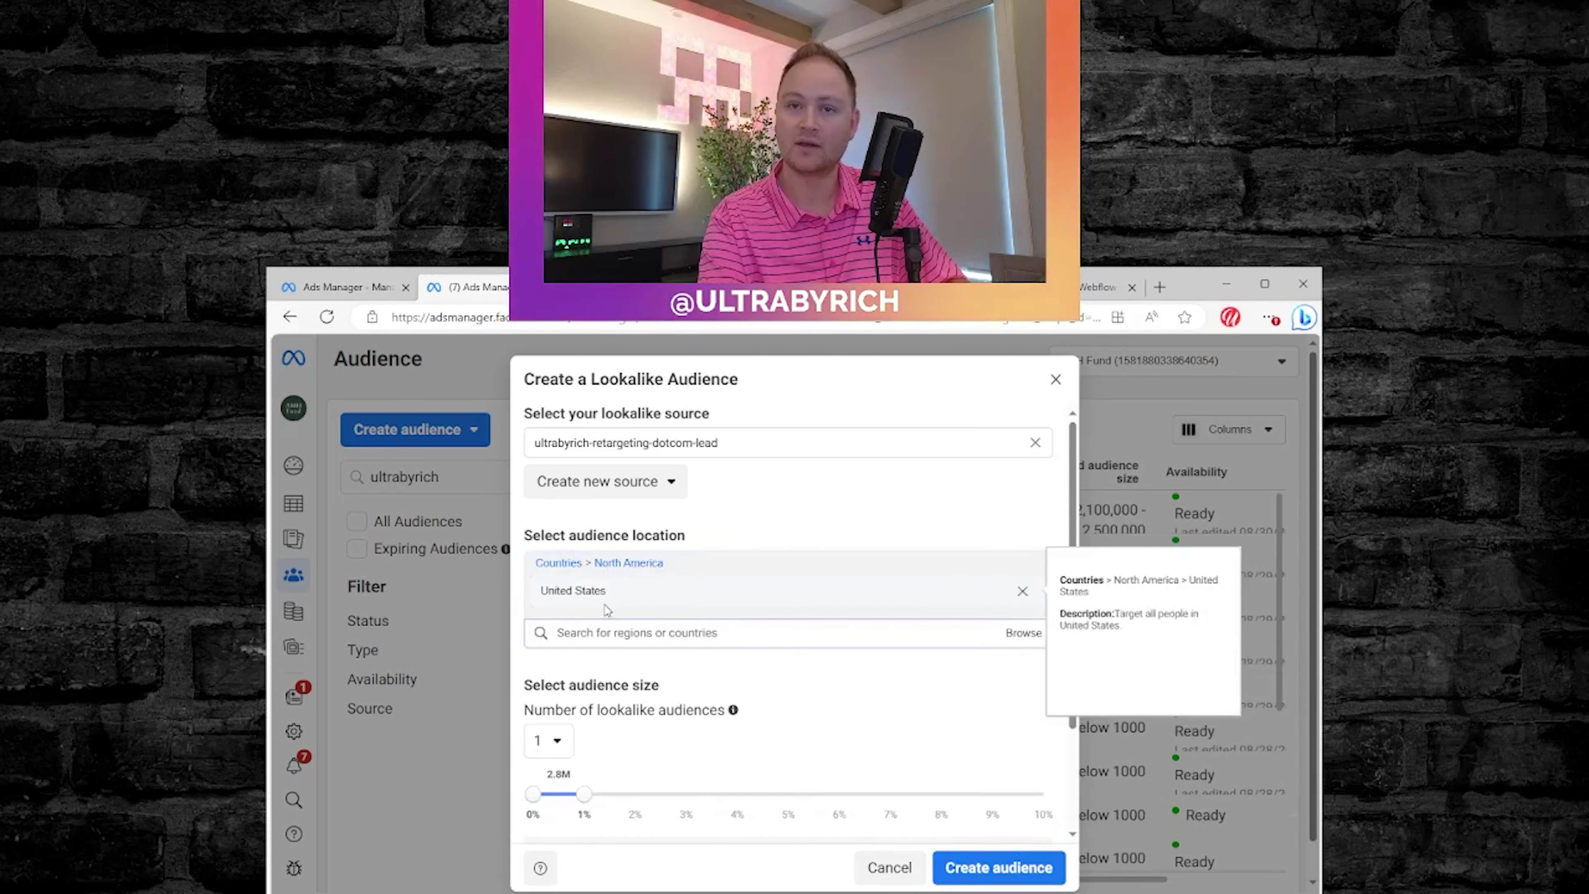
left_click(802, 529)
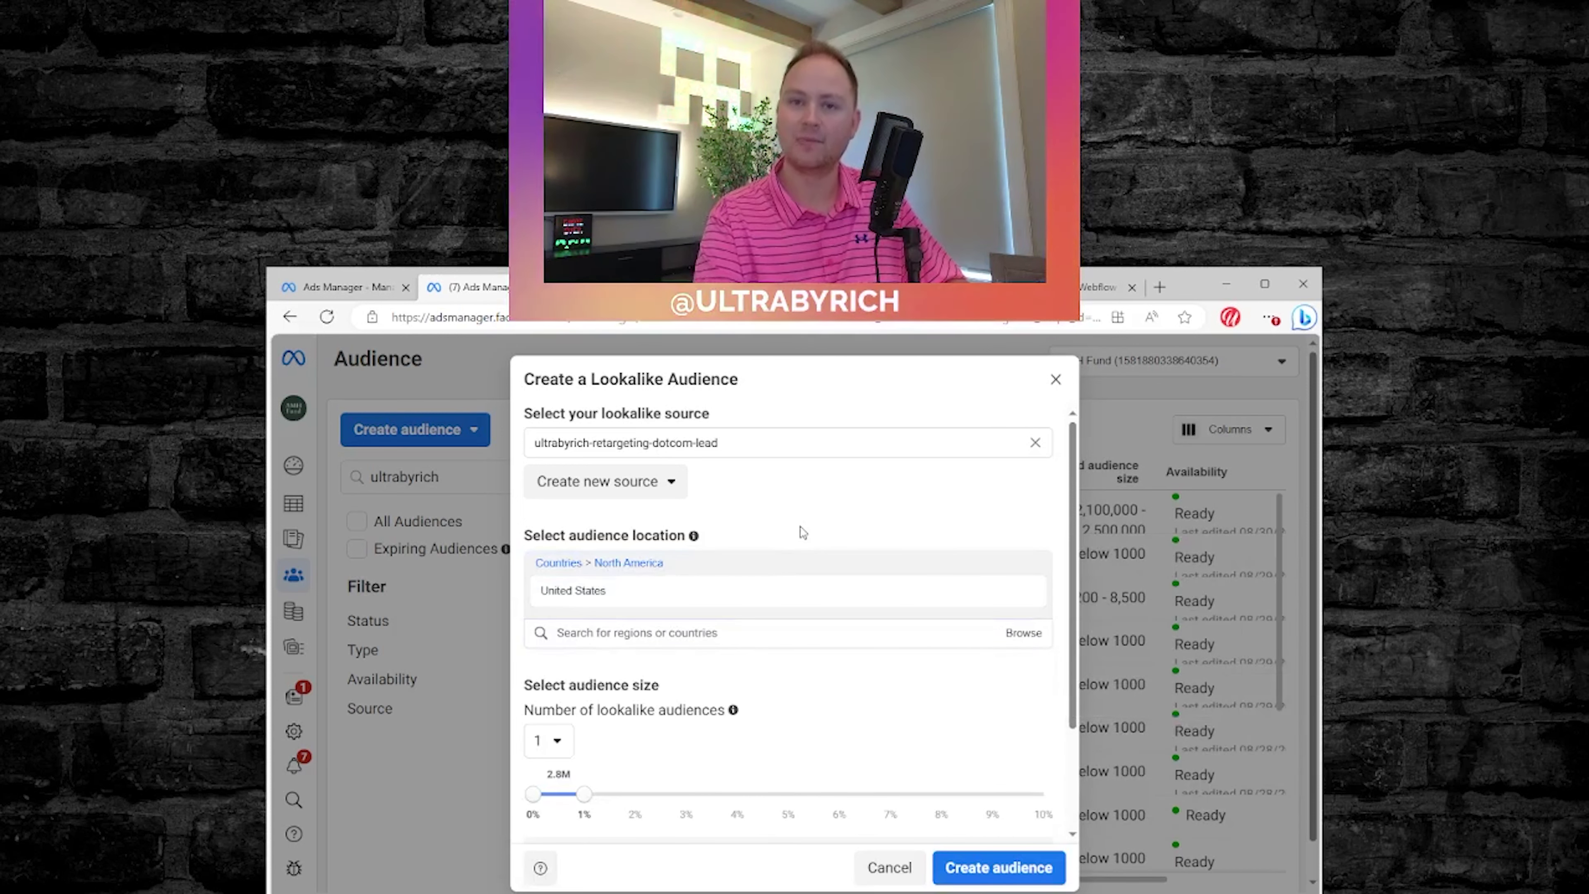
Set the number of lookalike audiences to 6.
scroll(798, 532, "down", 2)
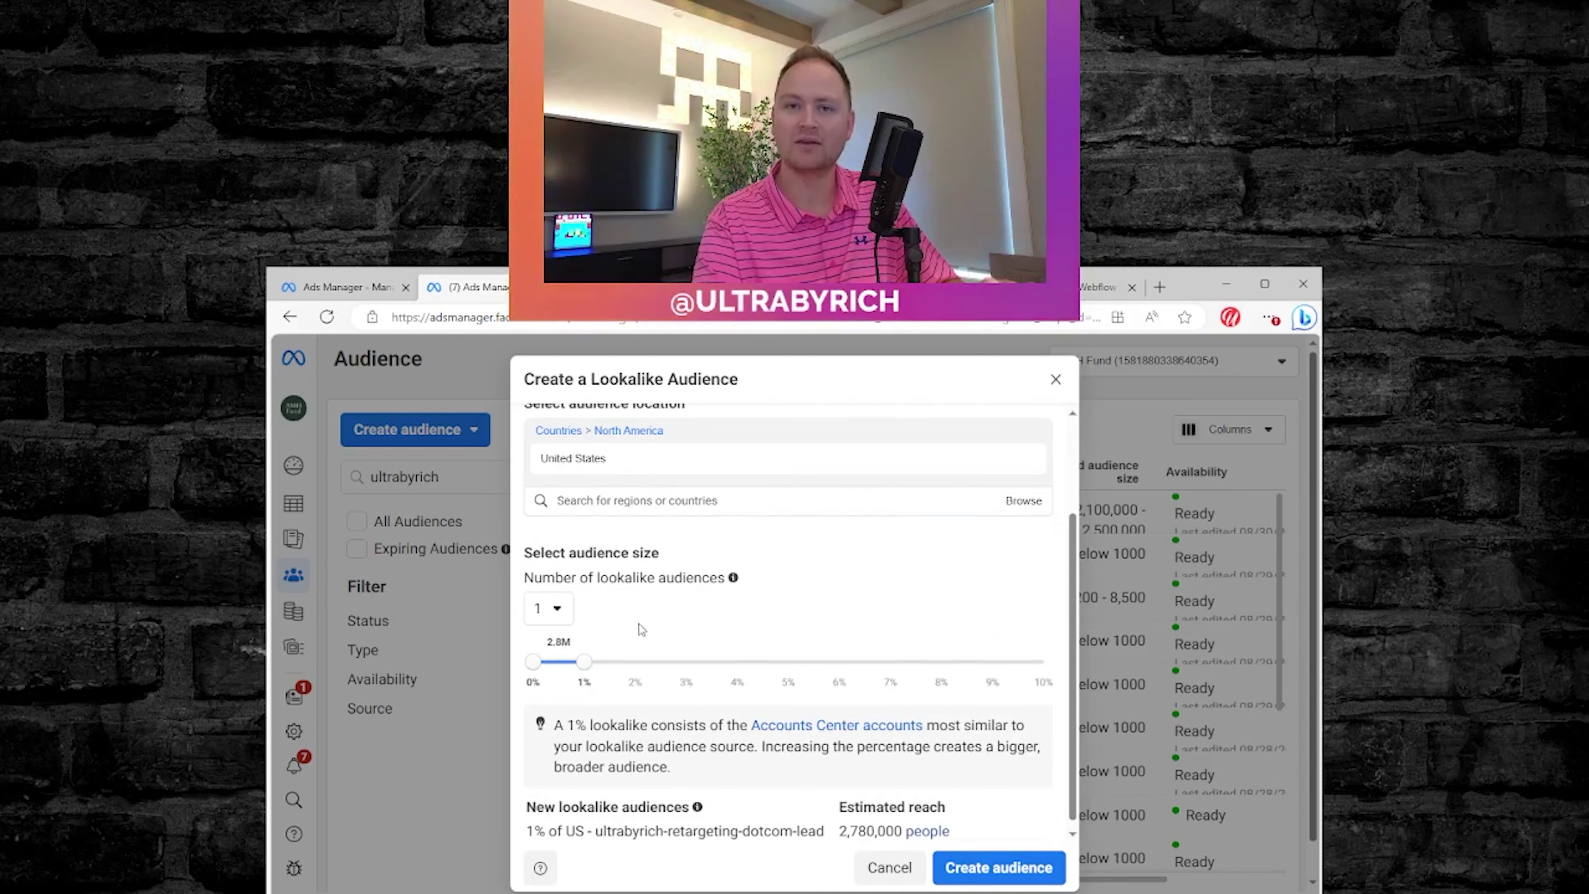
left_click(557, 609)
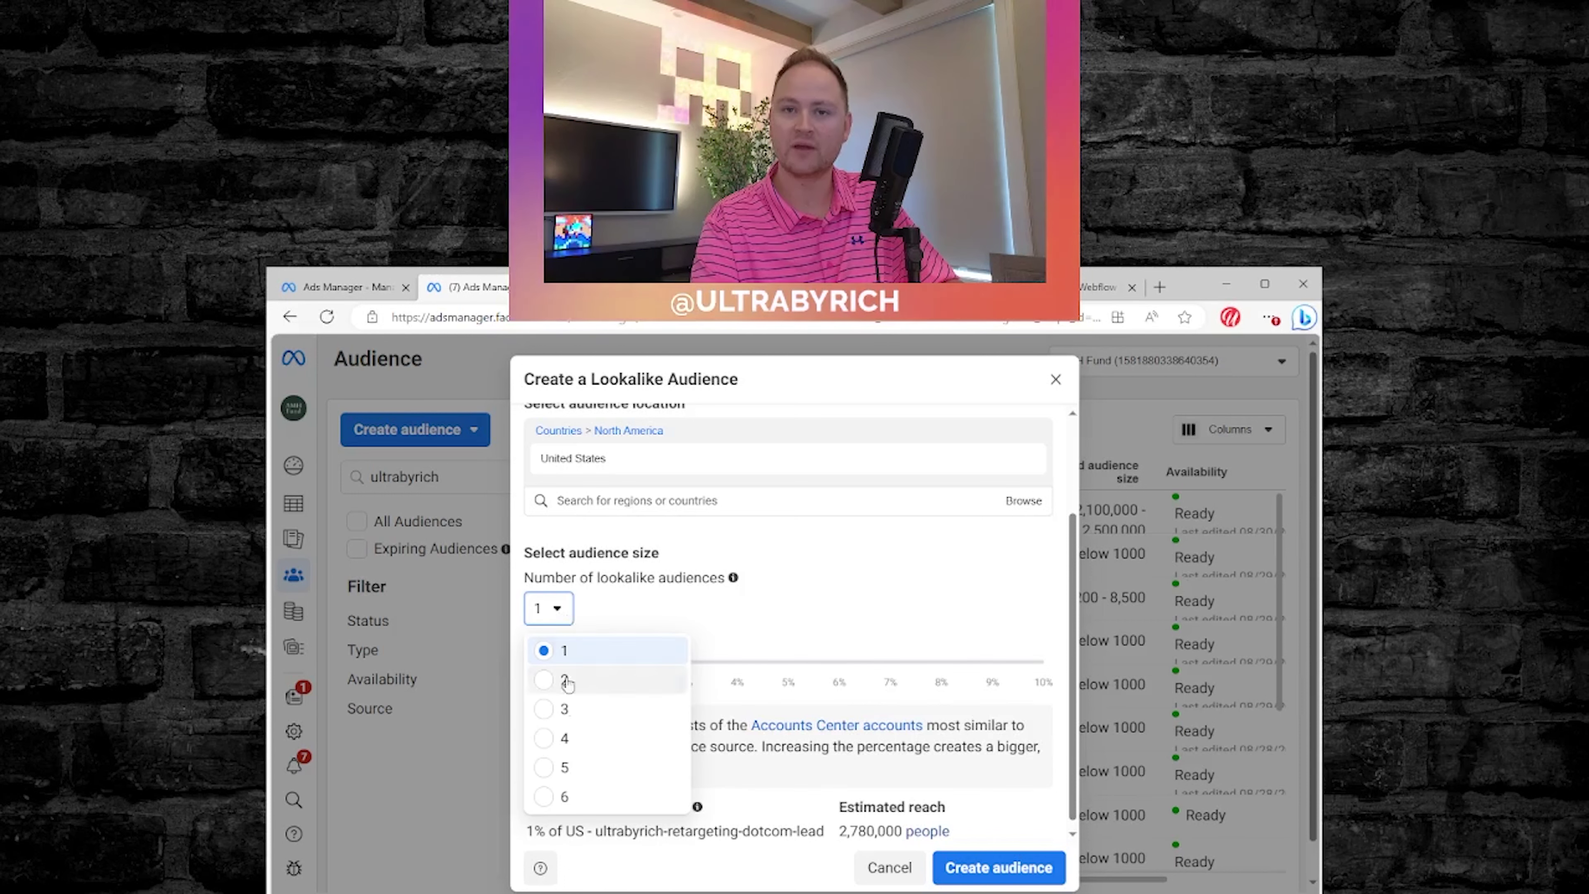
left_click(589, 801)
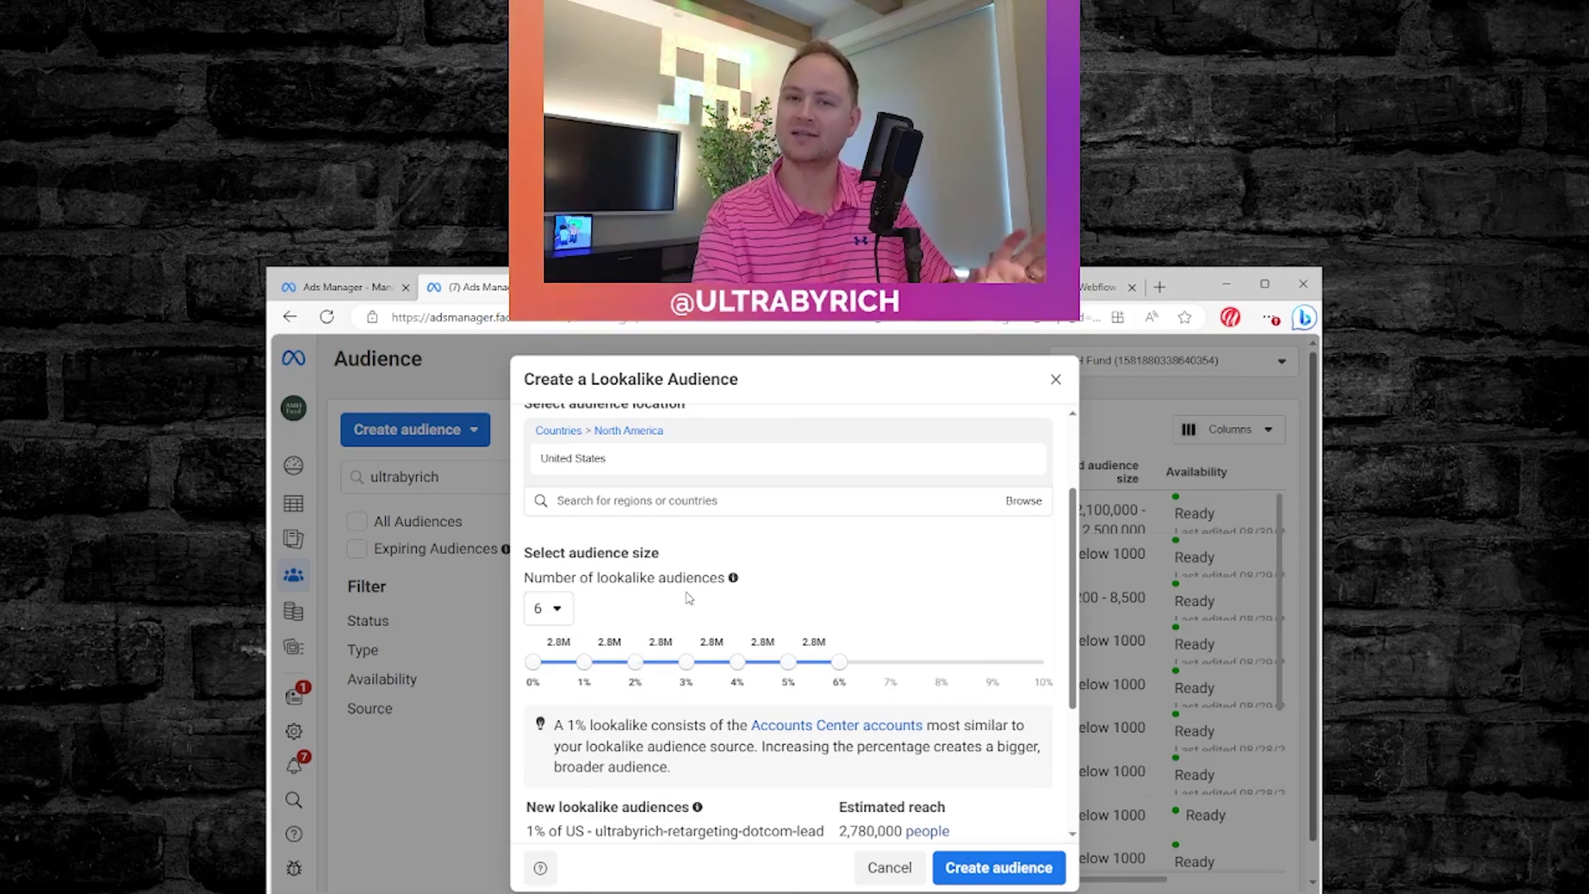
Reduce the number of lookalike audiences to 1, try to create the audience, and leave the dialog.
scroll(670, 594, "up", 3)
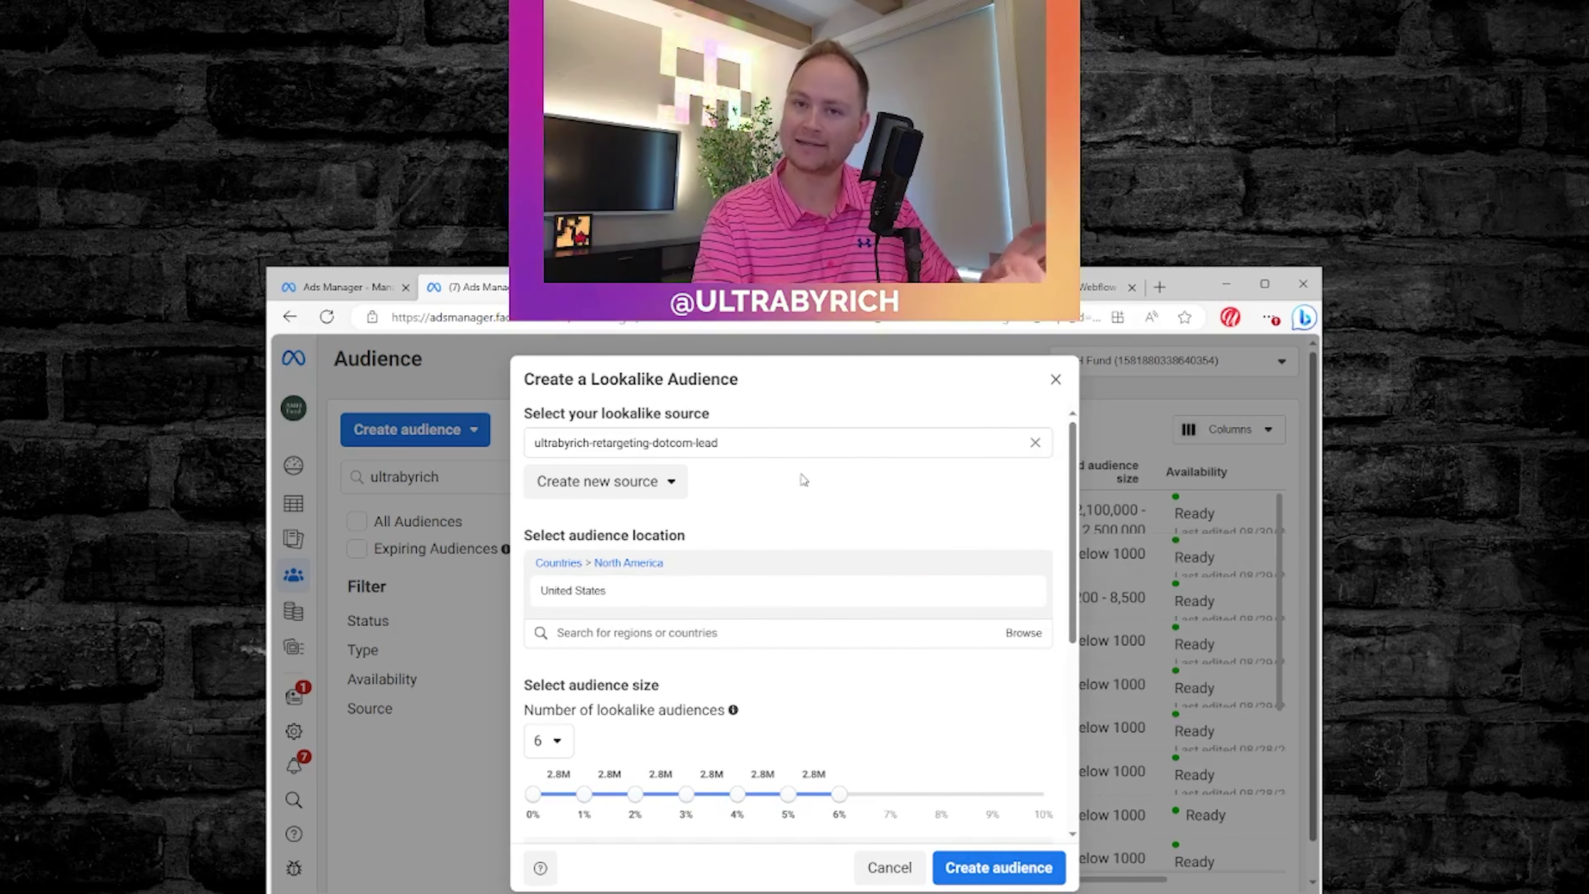
scroll(774, 561, "down", 3)
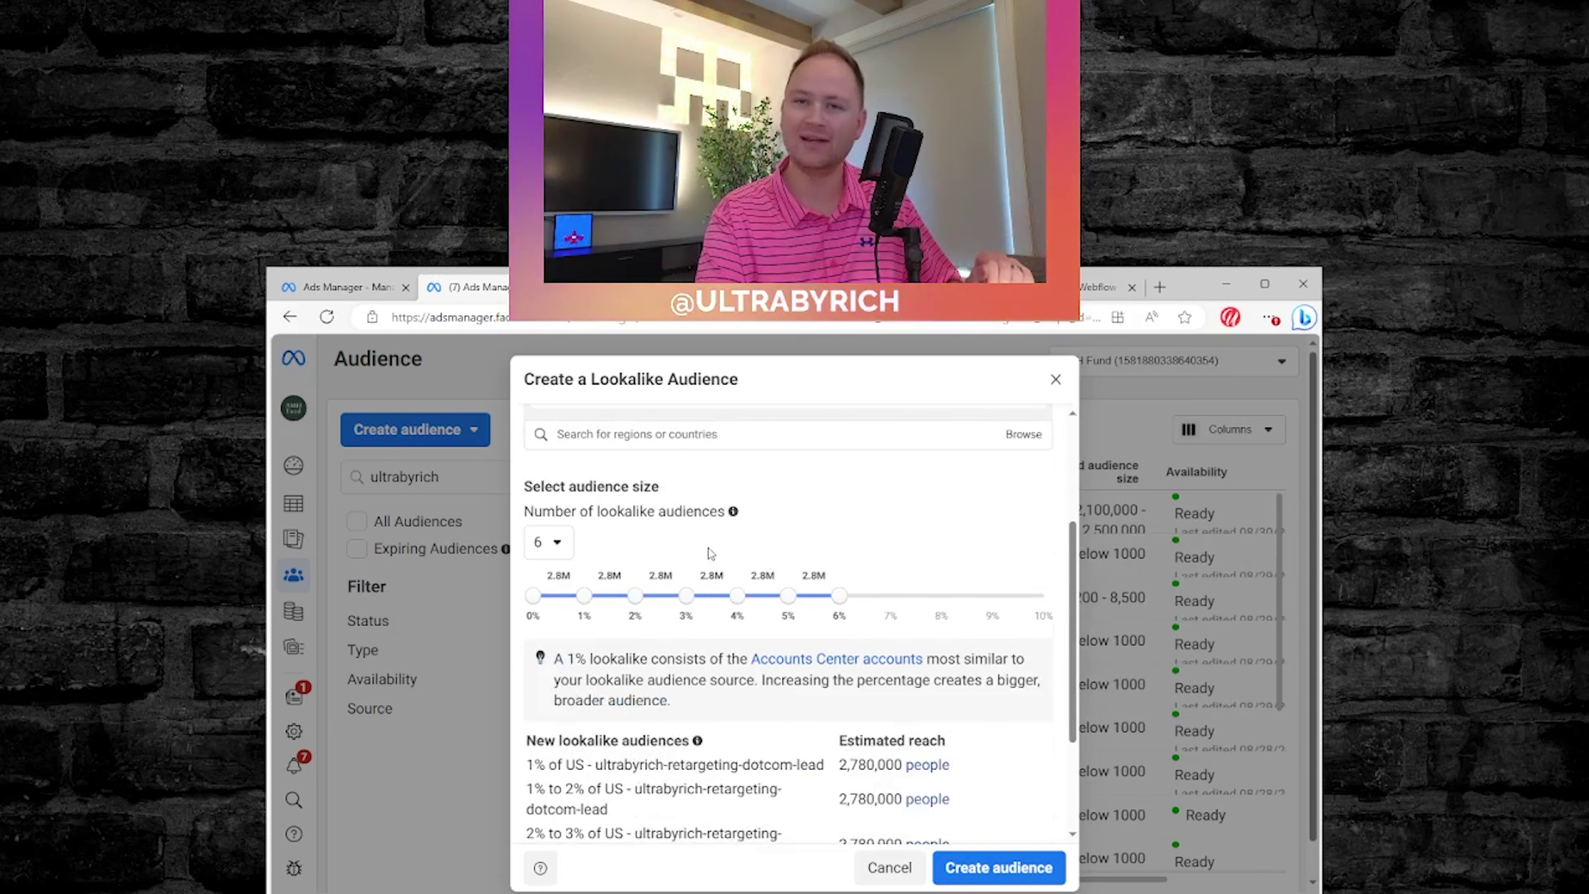
left_click(559, 542)
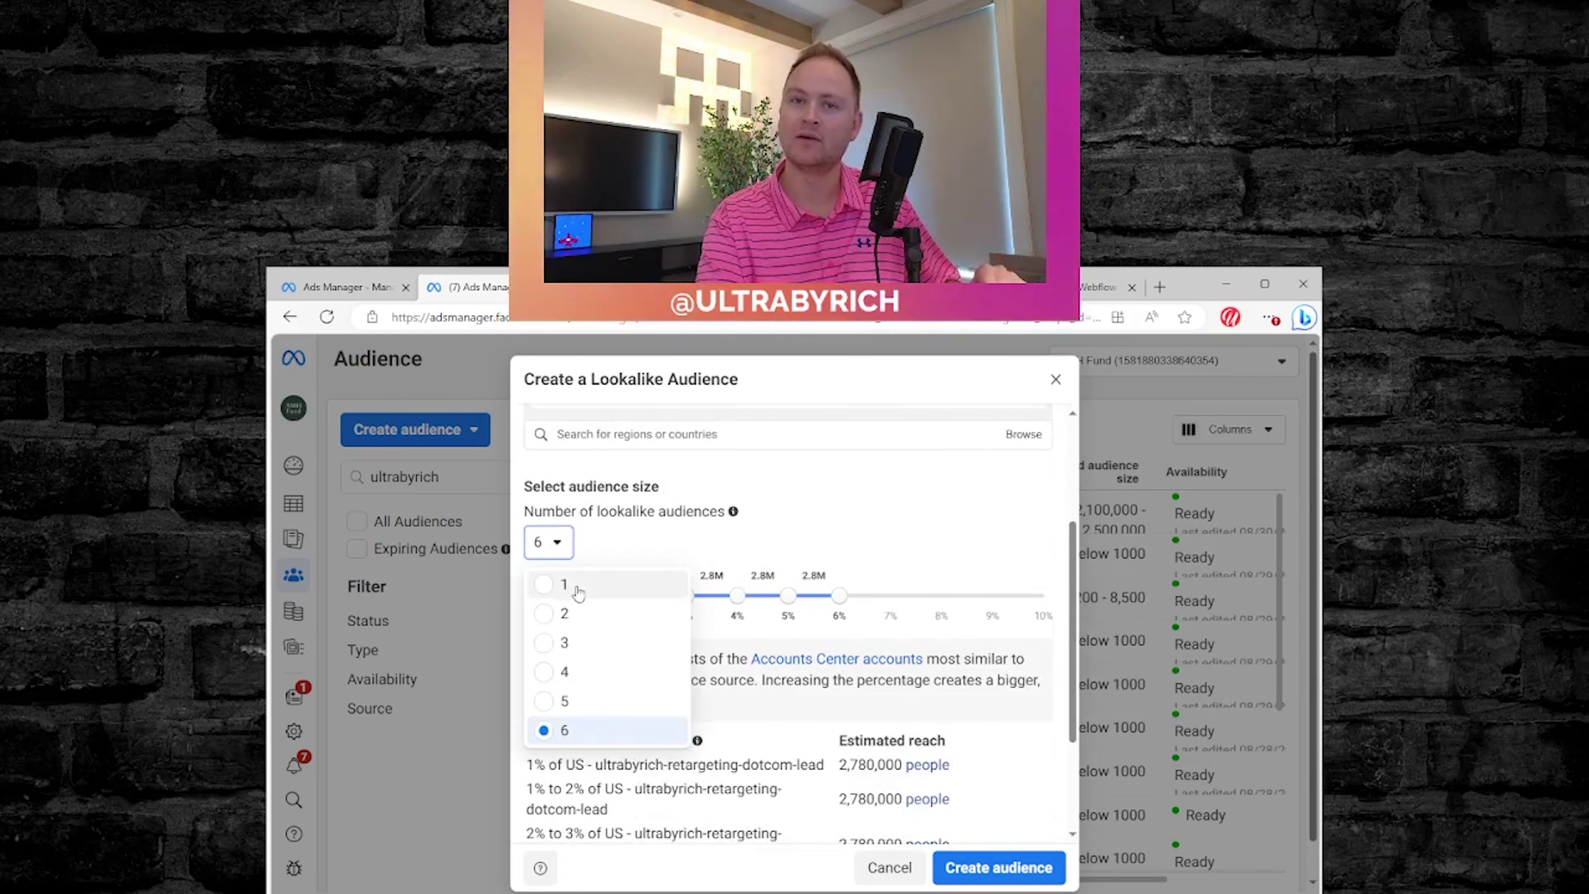
left_click(594, 582)
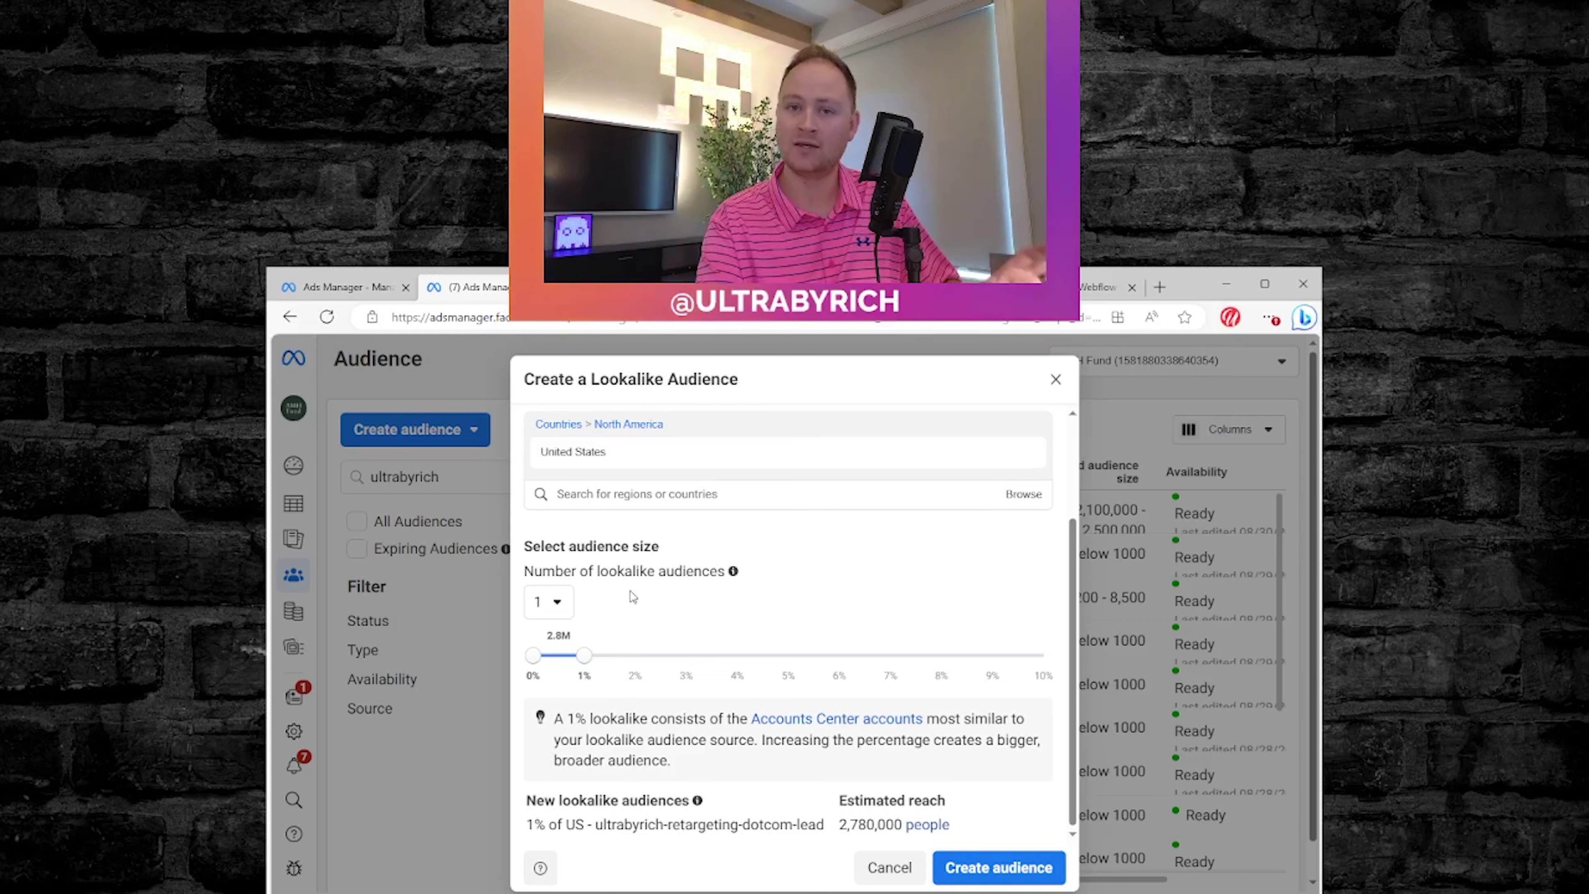
left_click(1001, 867)
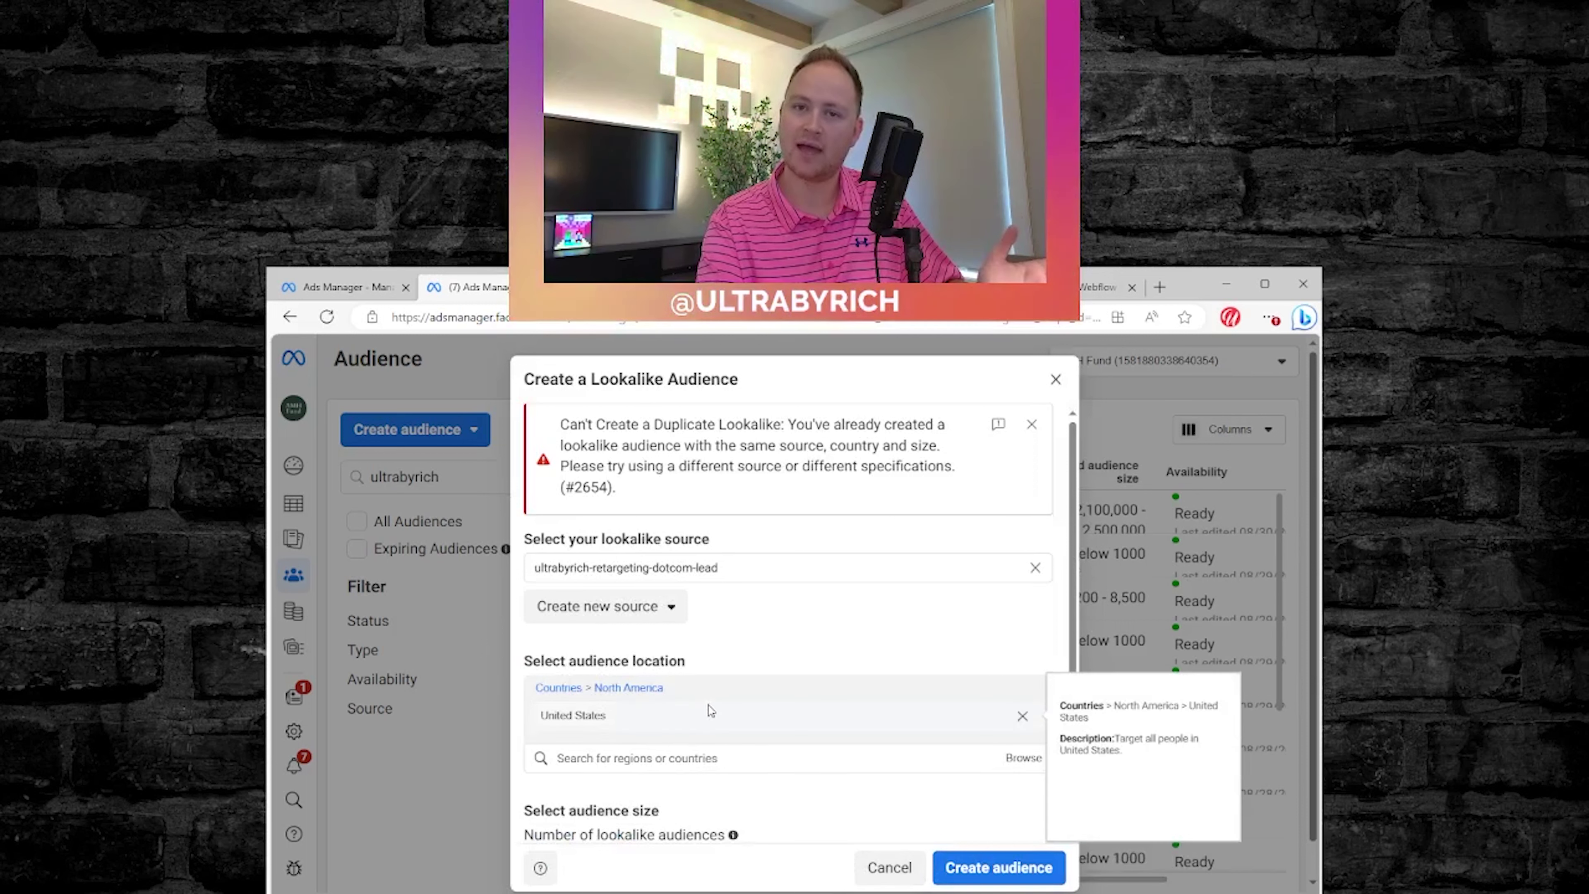
left_click(876, 882)
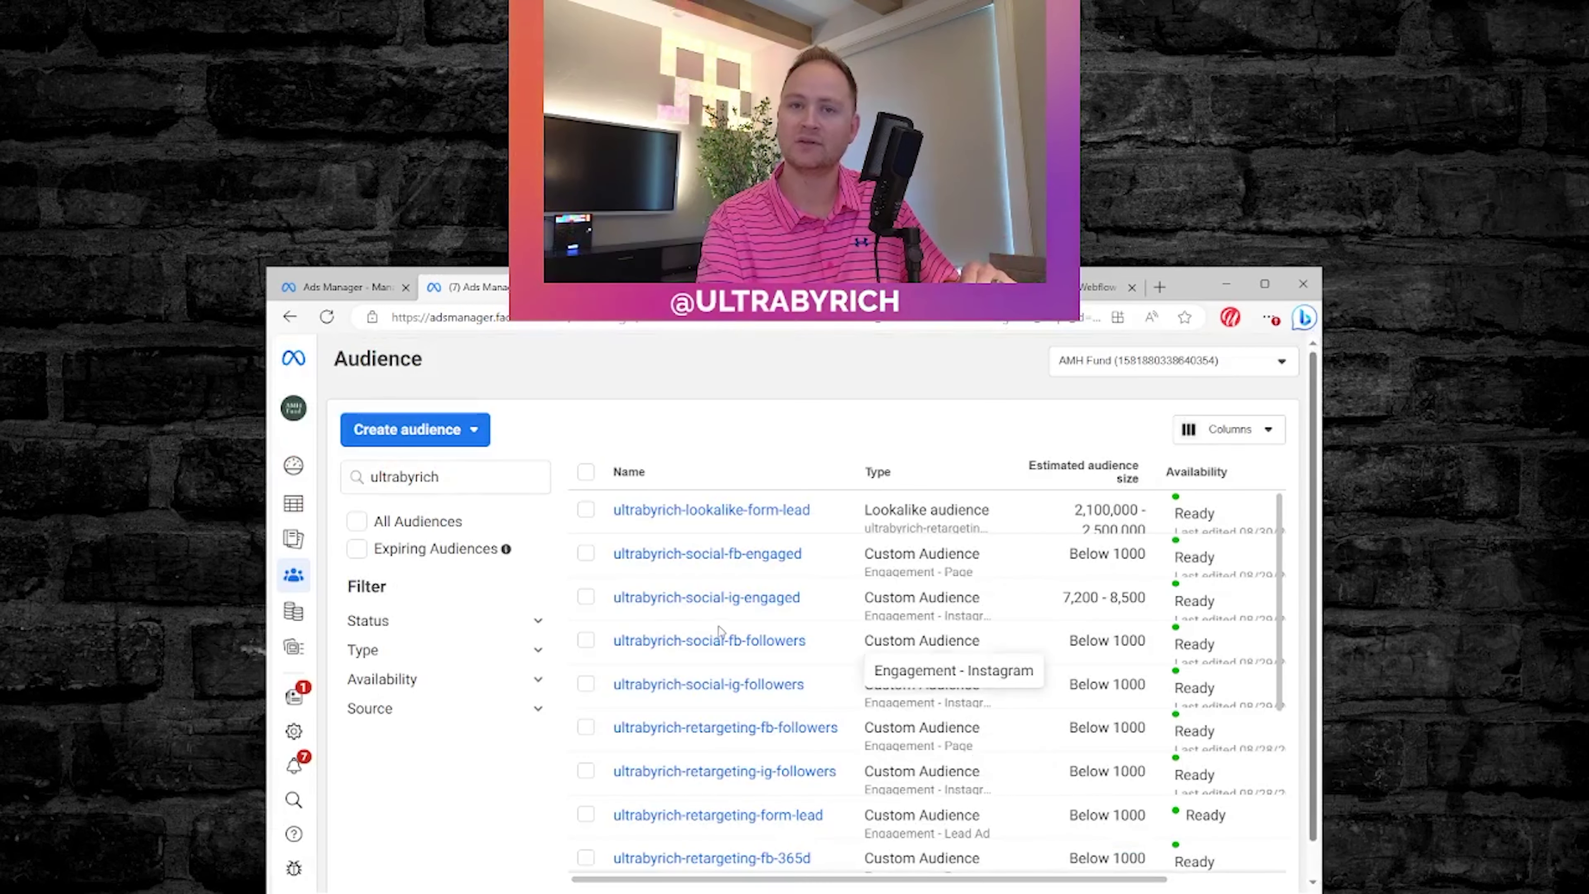
Search the audience list for "ultrabyrich-lookalike" and open the details of the ultrabyrich-lookalike-form-lead audience.
left_click(490, 484)
type("-lookalike")
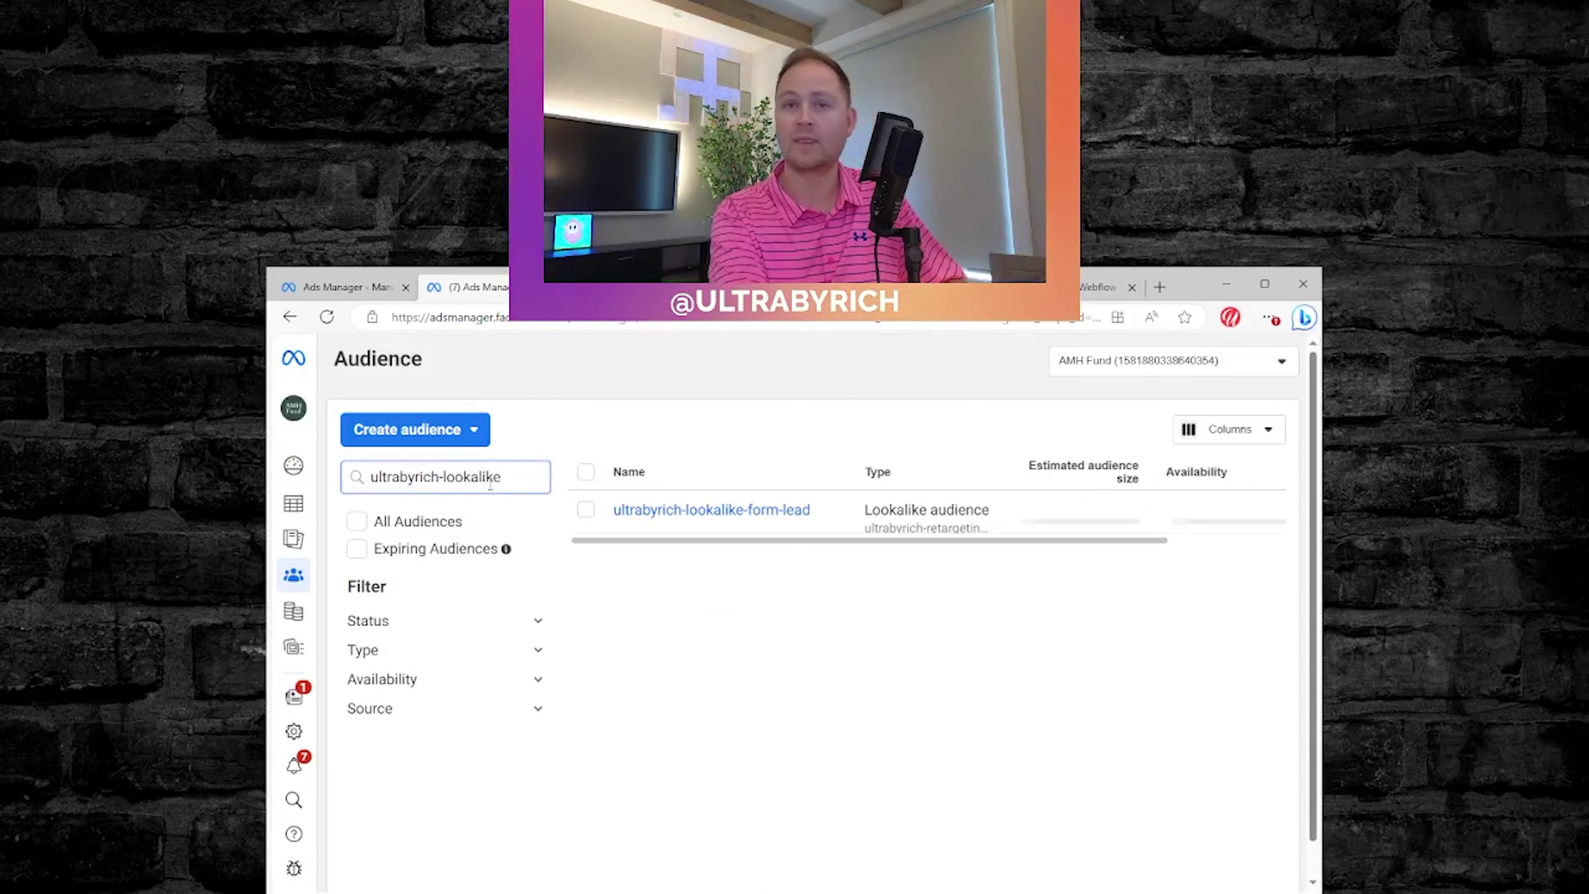
left_click(753, 511)
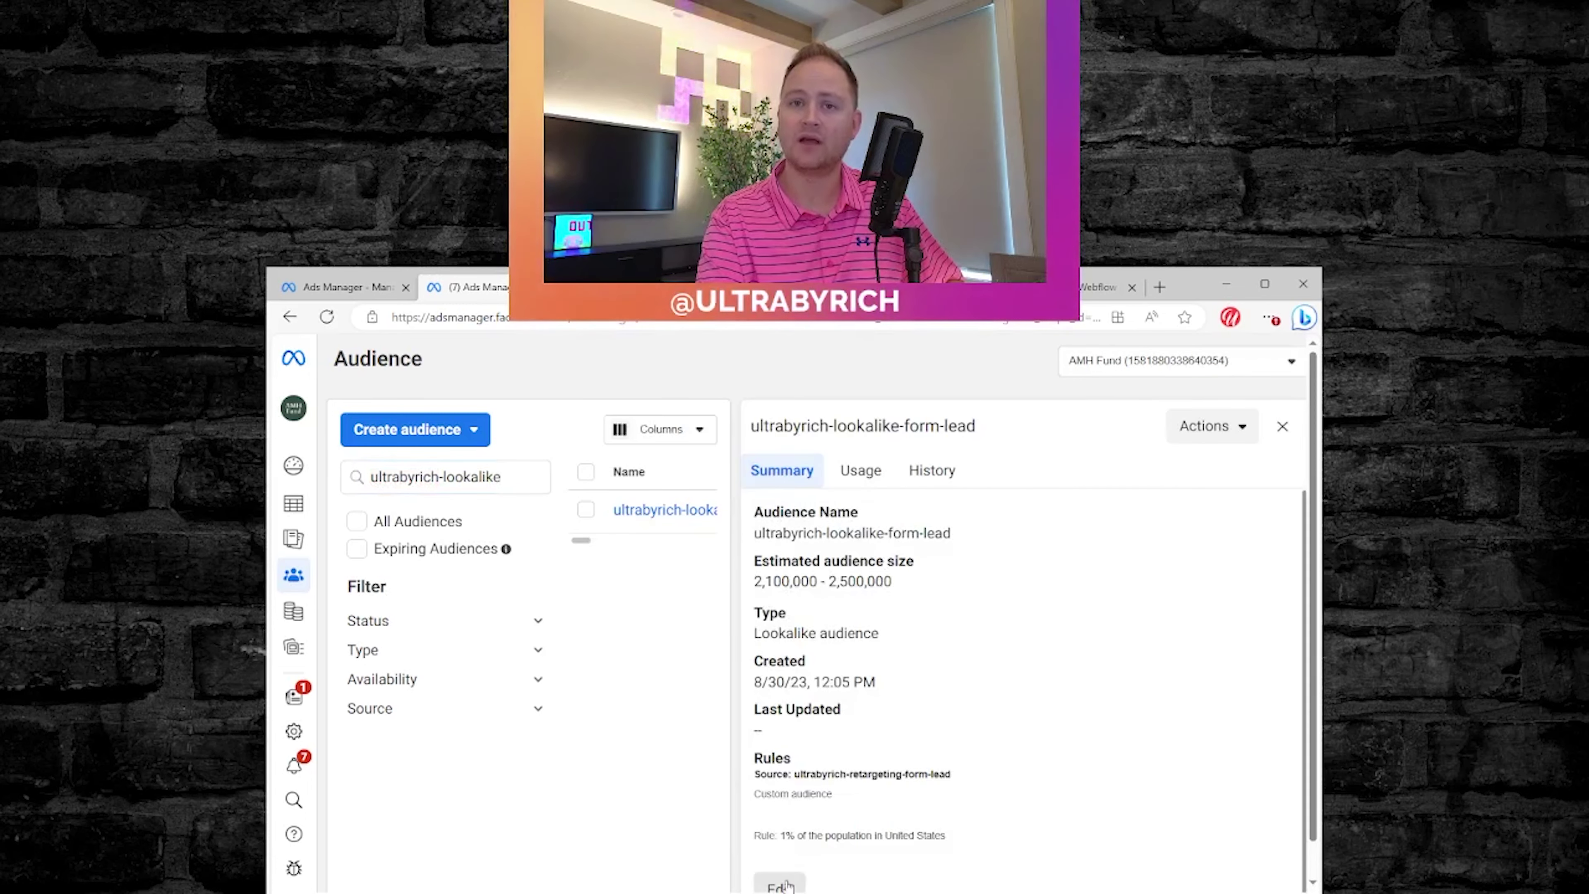
Open the lookalike audience for editing, examine the parts of its naming convention, and leave without saving.
left_click(778, 885)
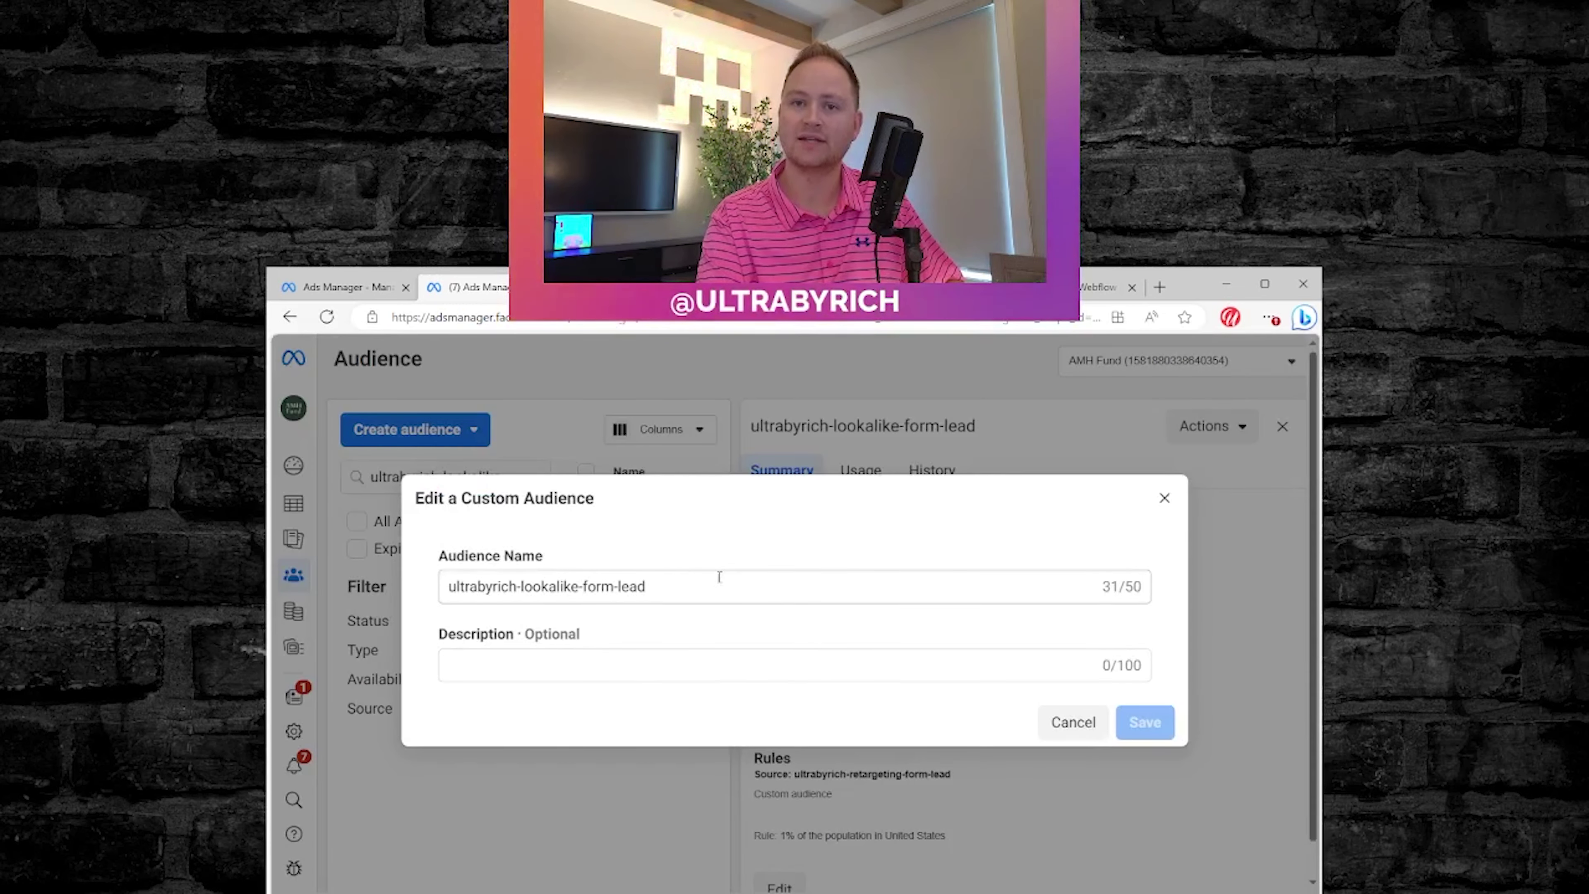
left_click(707, 585)
left_click_drag(448, 586, 774, 588)
double_click(494, 592)
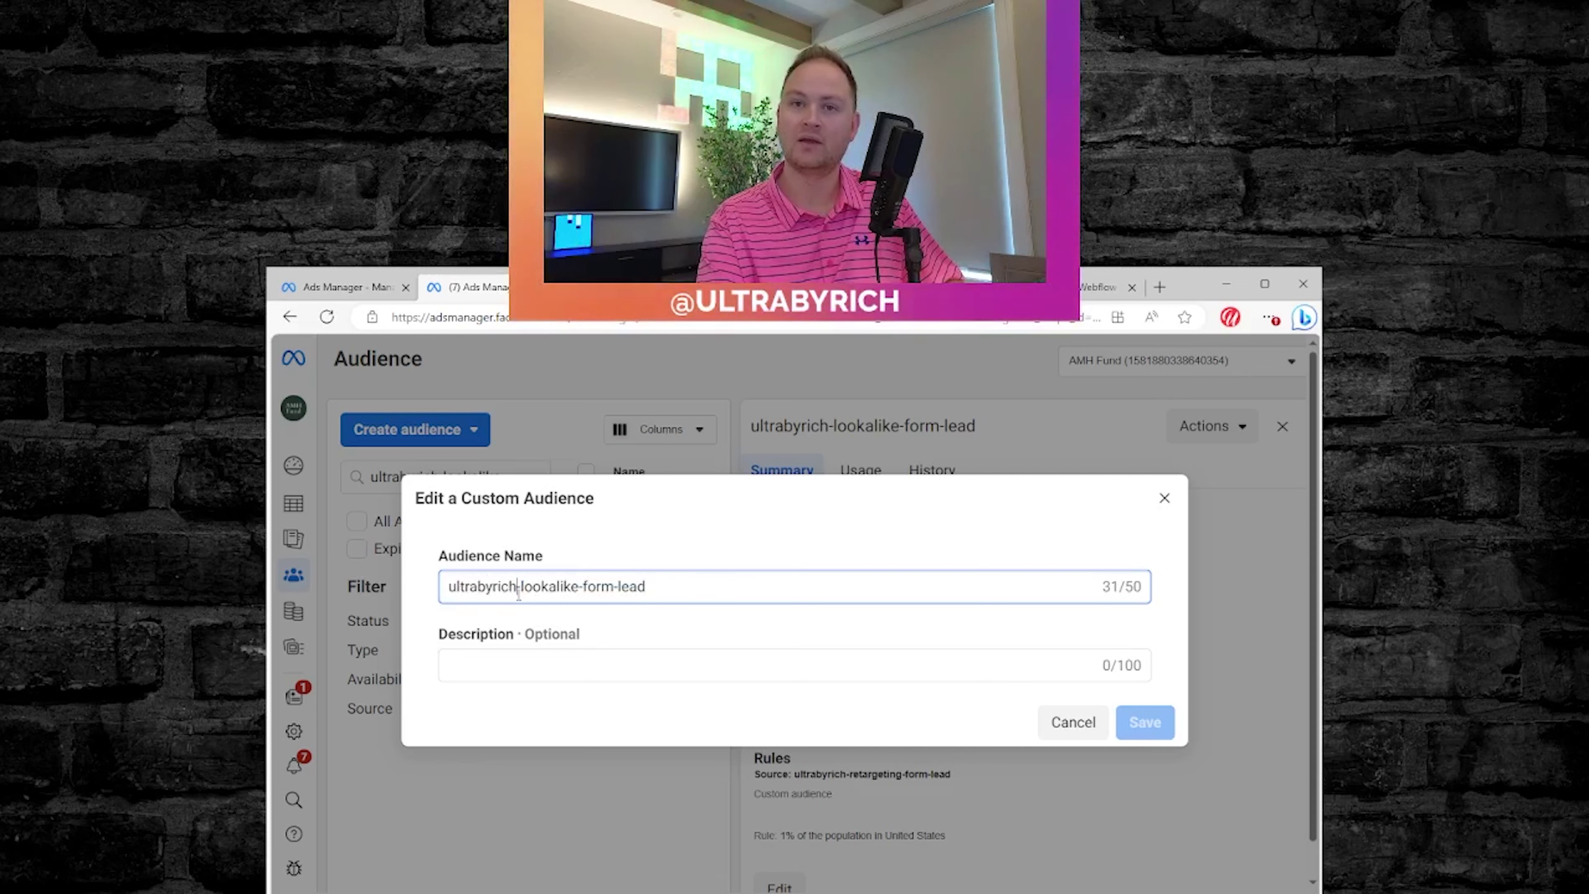
double_click(543, 587)
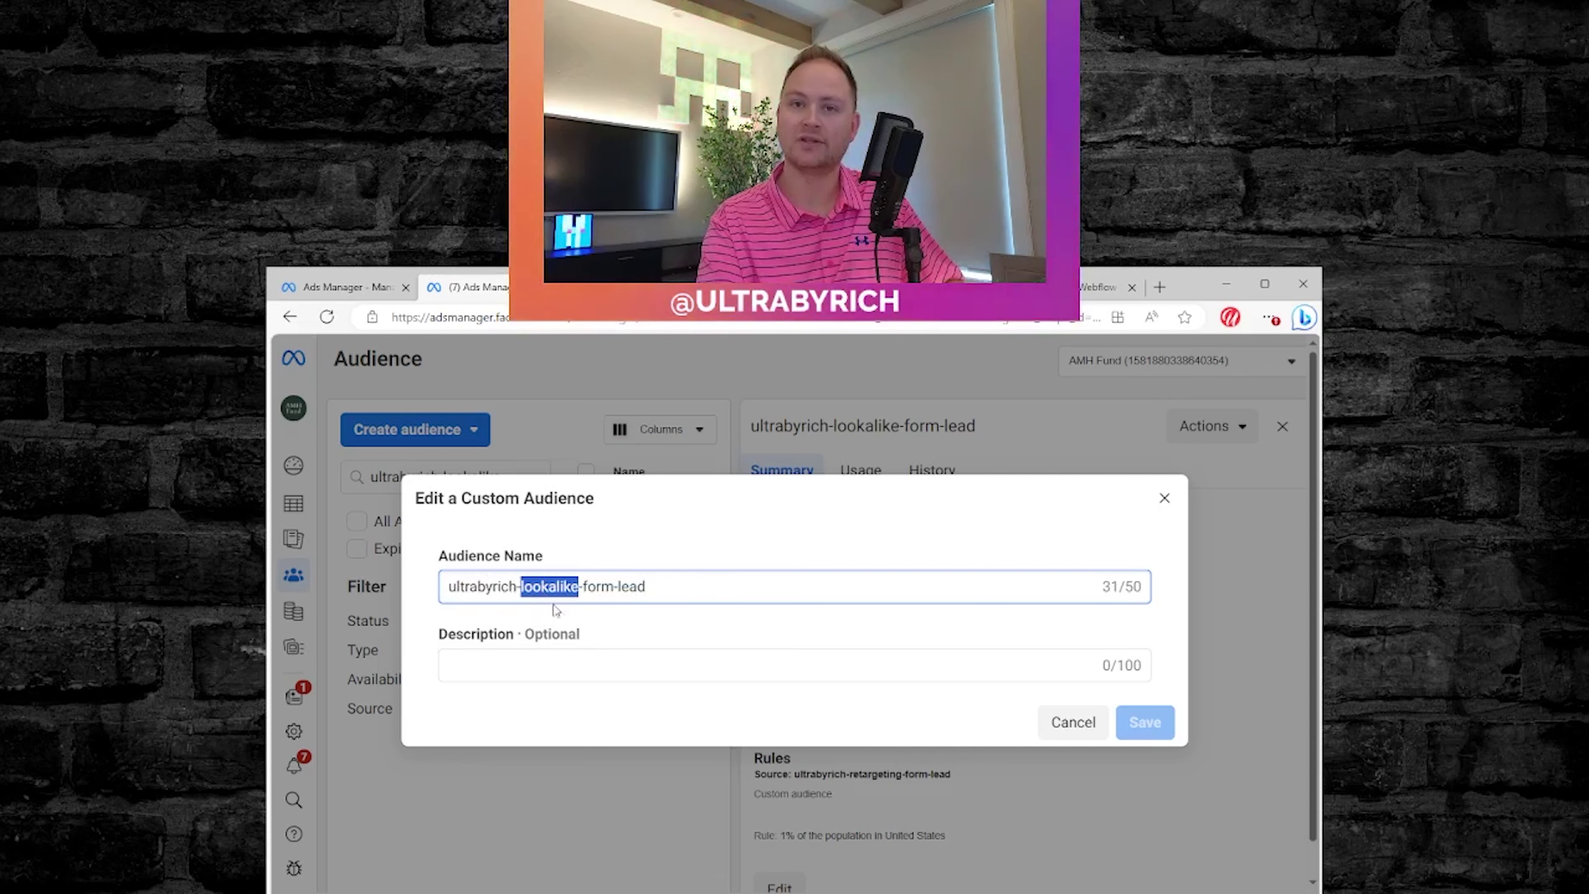
left_click(591, 588)
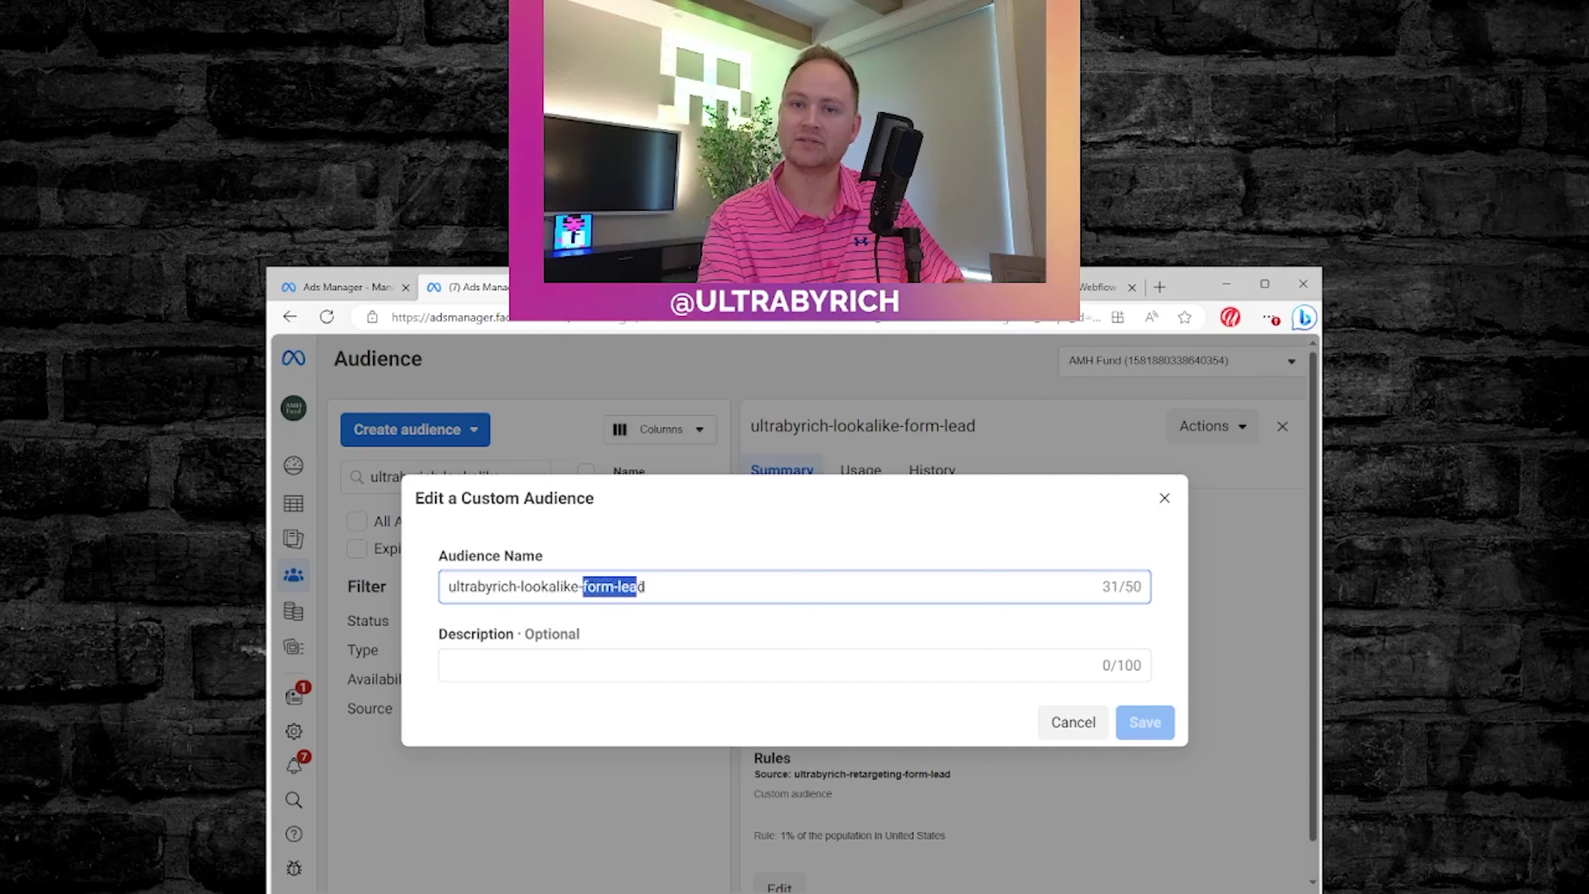
left_click(1072, 722)
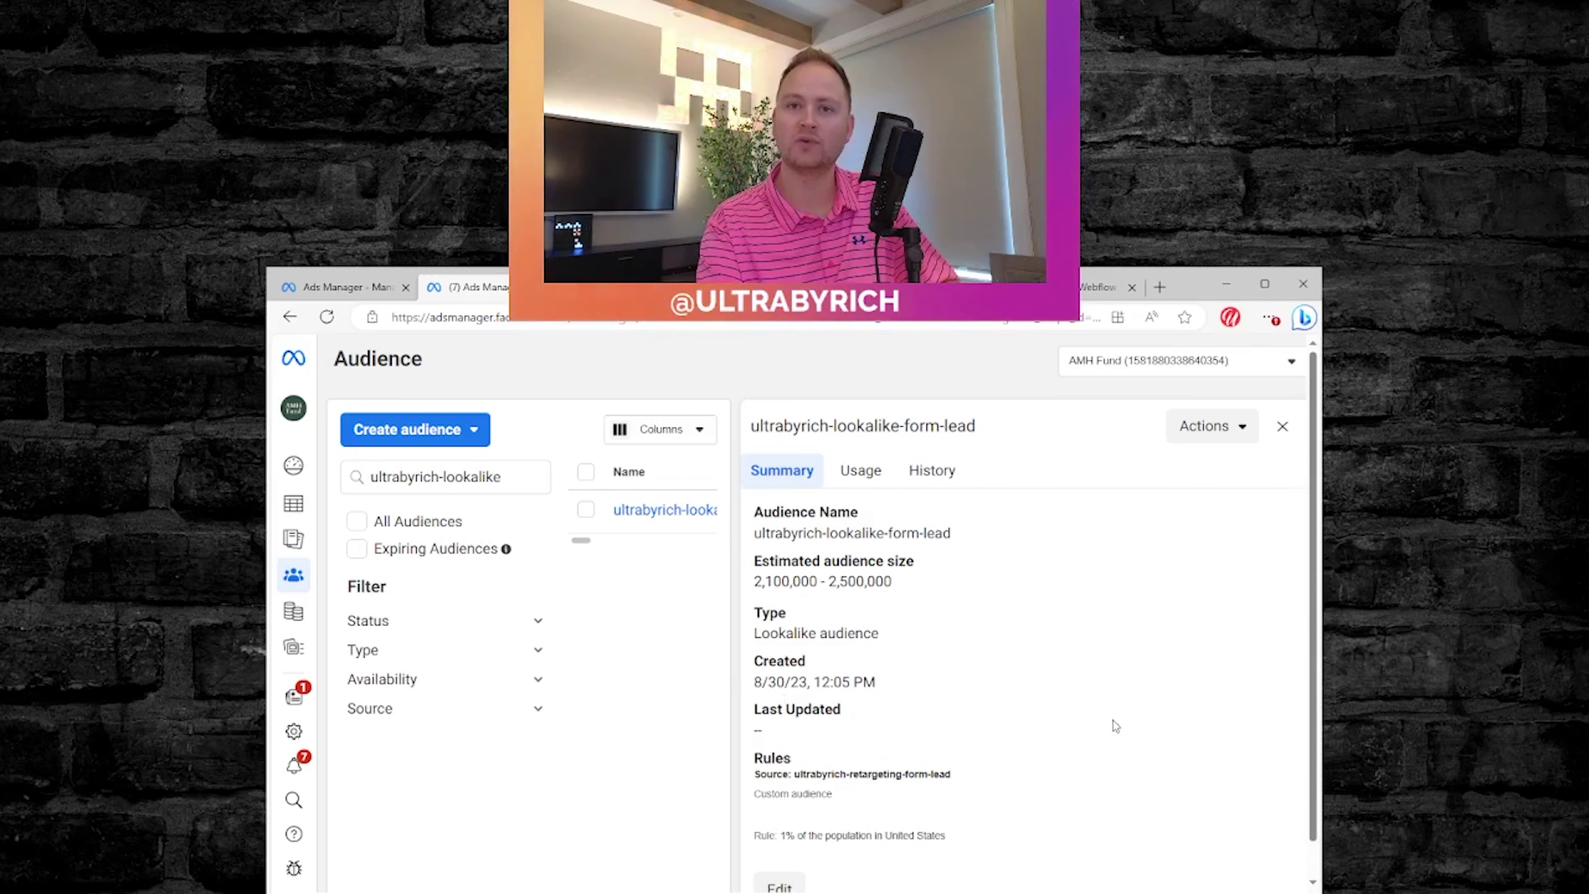
Switch to the campaigns list and open the campaign 20230831-ultrabyrich-leads-form-interests-draper for editing.
key("ctrl+shift+Tab")
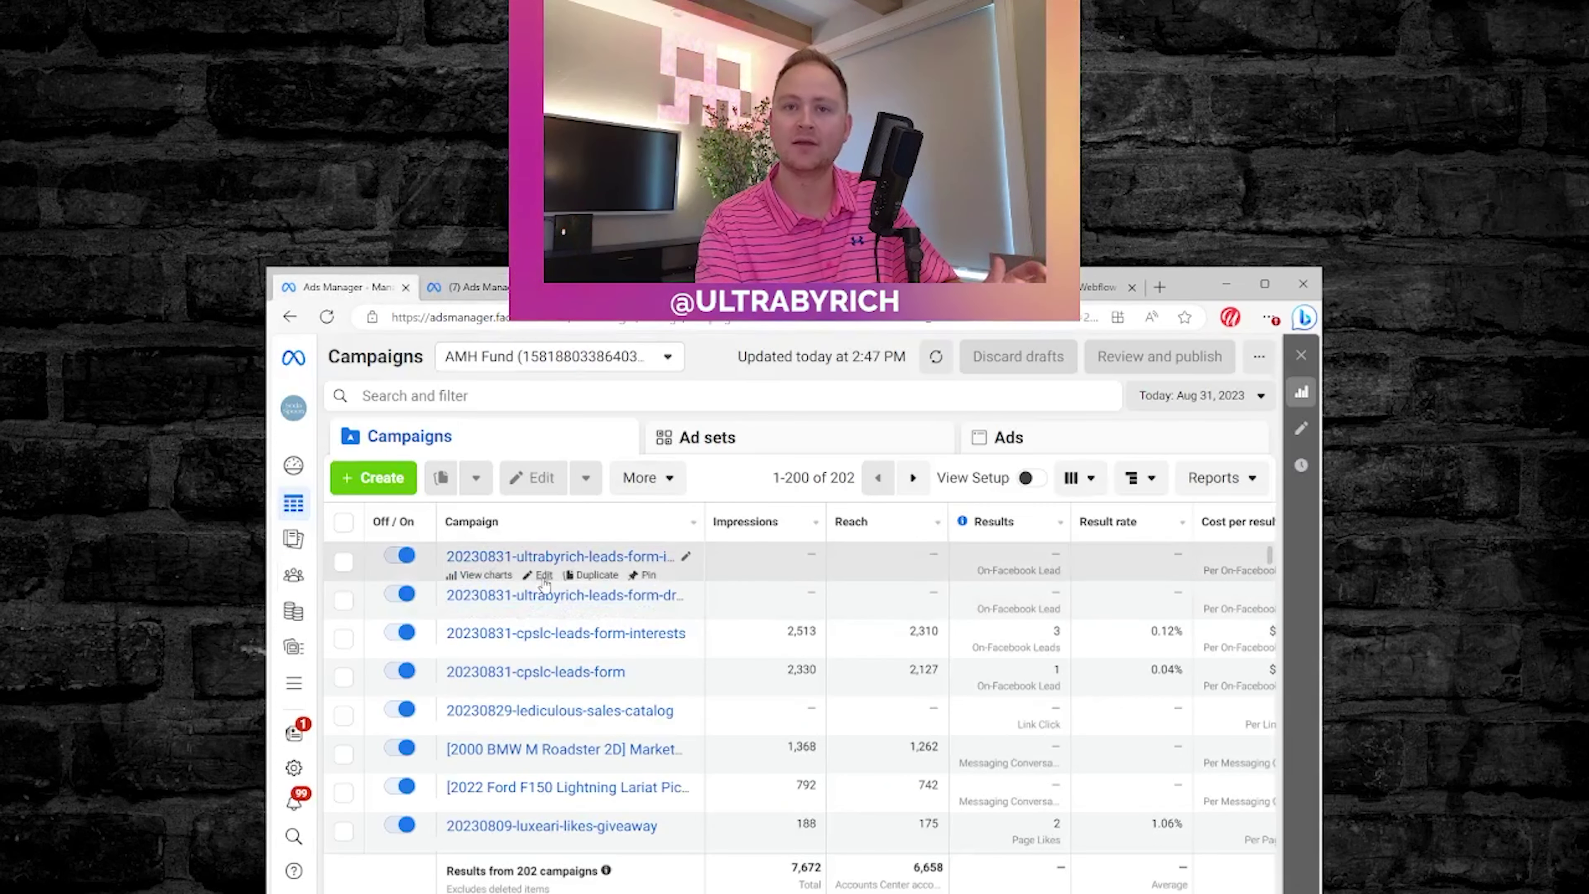
left_click(542, 576)
left_click(542, 582)
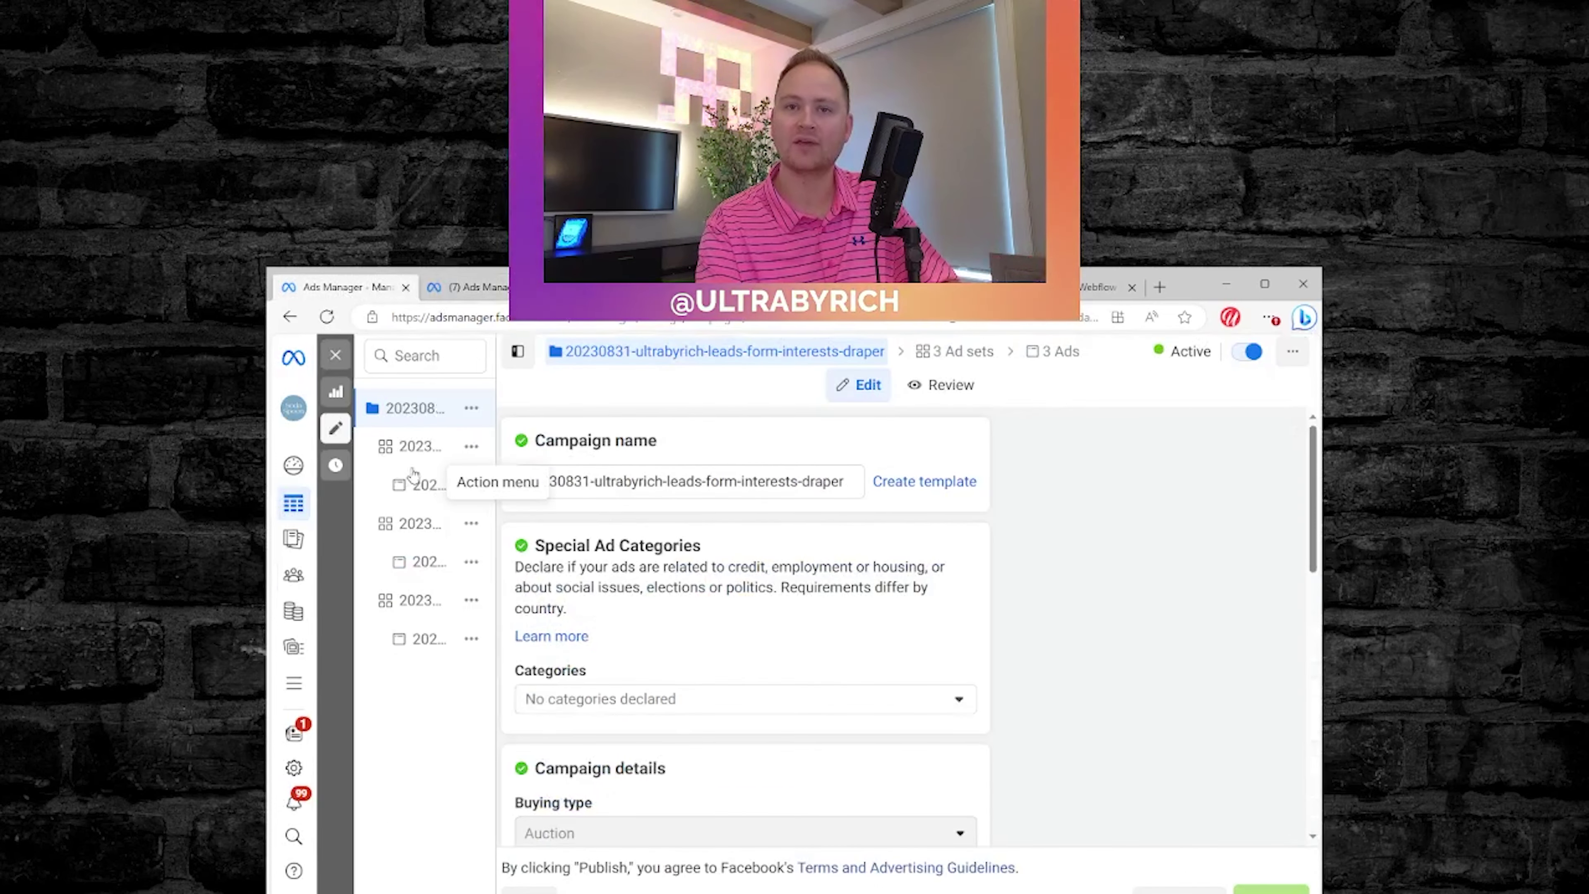
Look through the campaign's three ad sets, return to the campaign level, and close the editor.
left_click(426, 448)
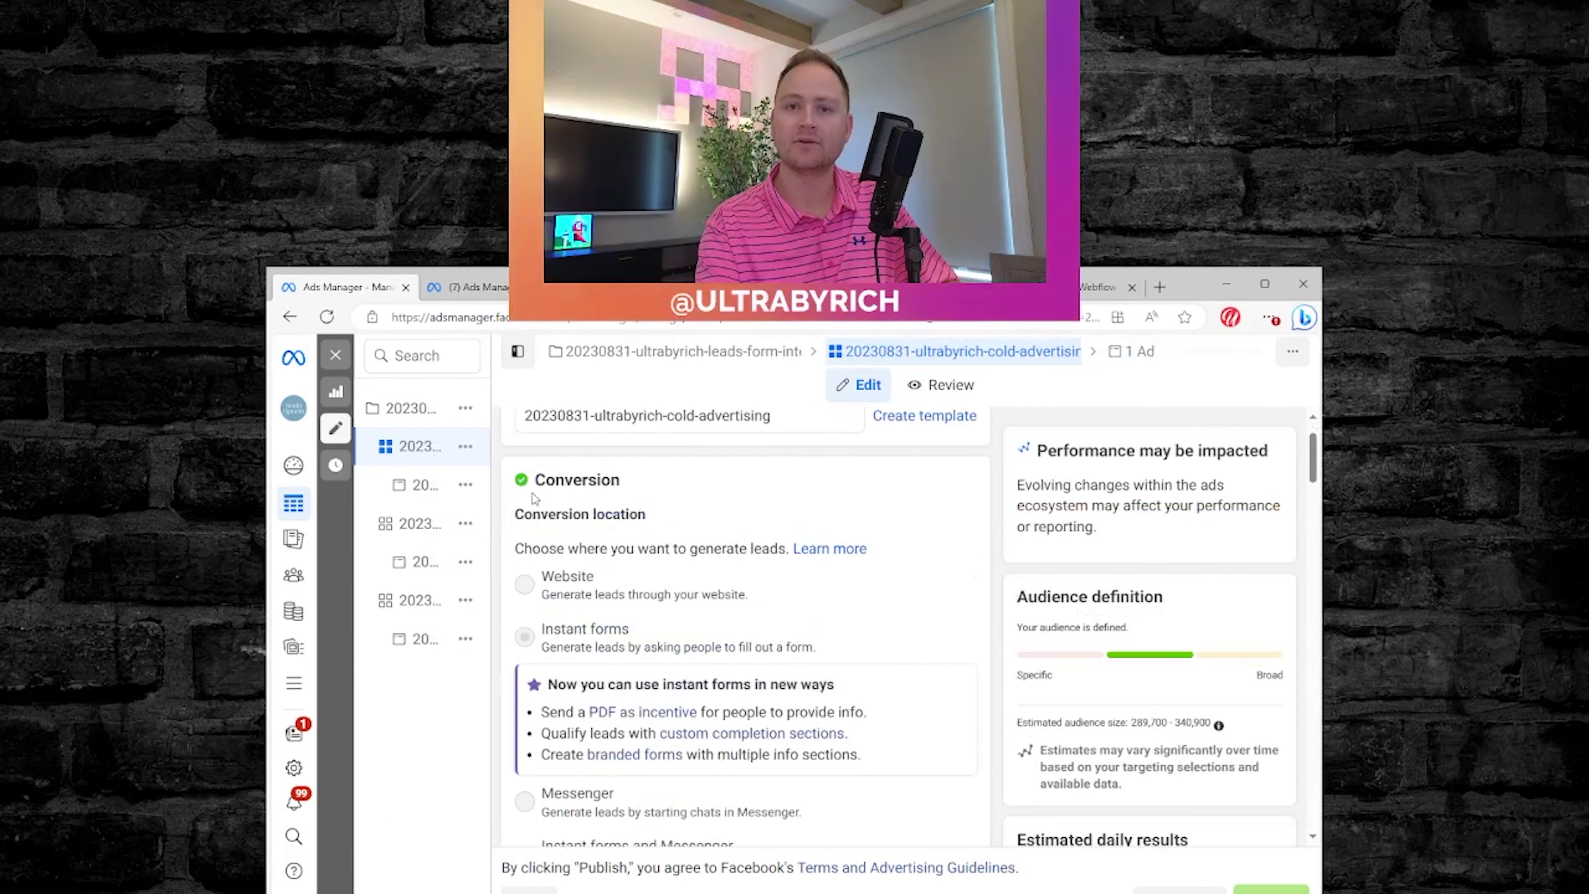
left_click(434, 532)
left_click(438, 600)
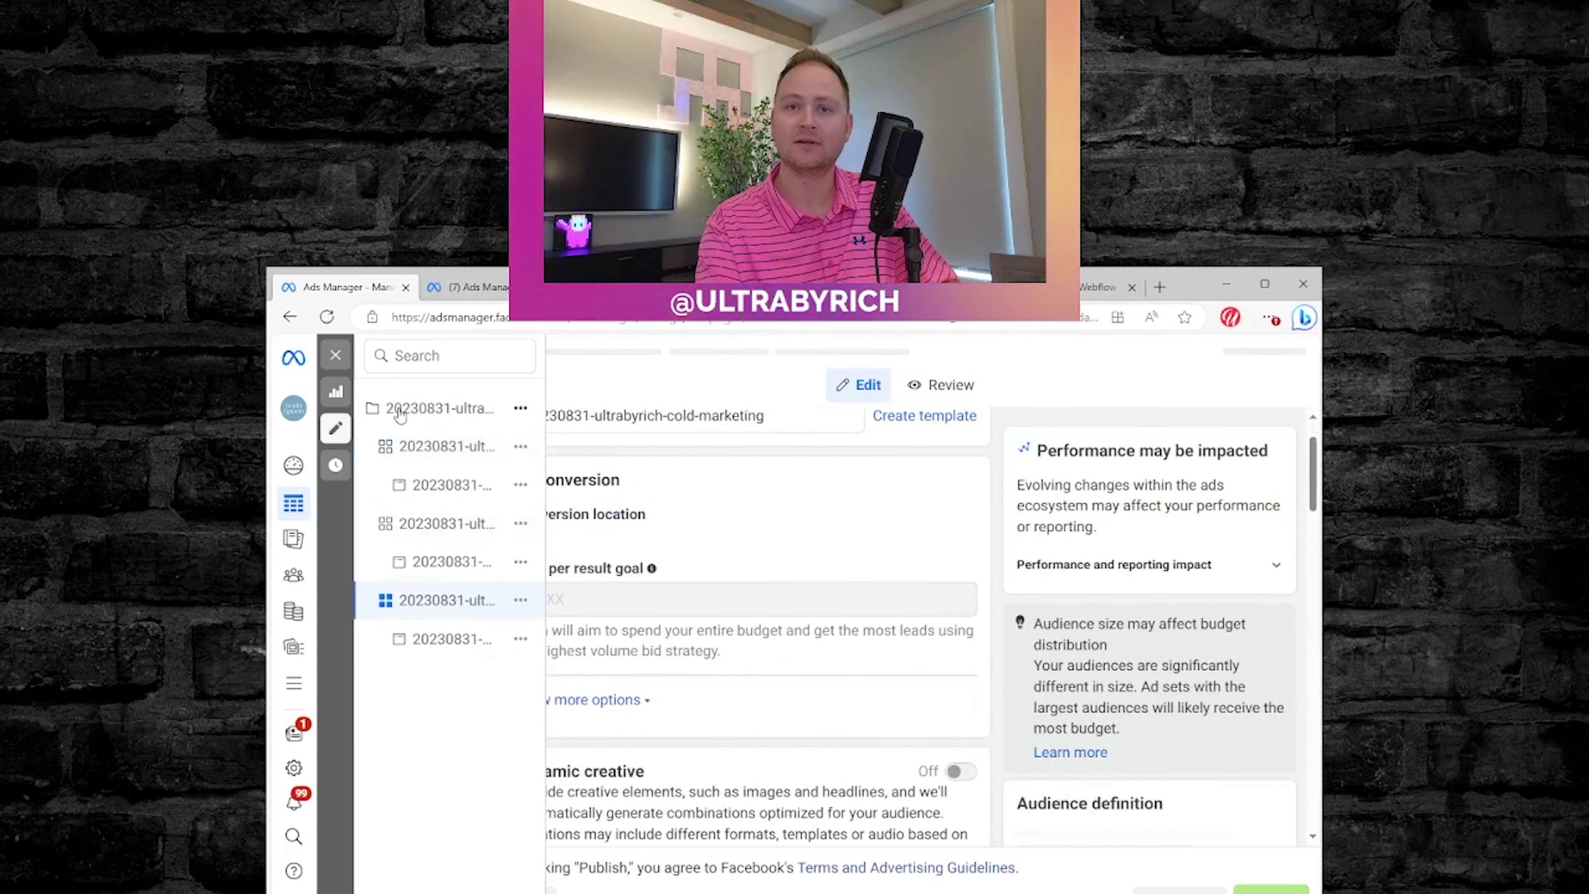
left_click(400, 413)
left_click(335, 355)
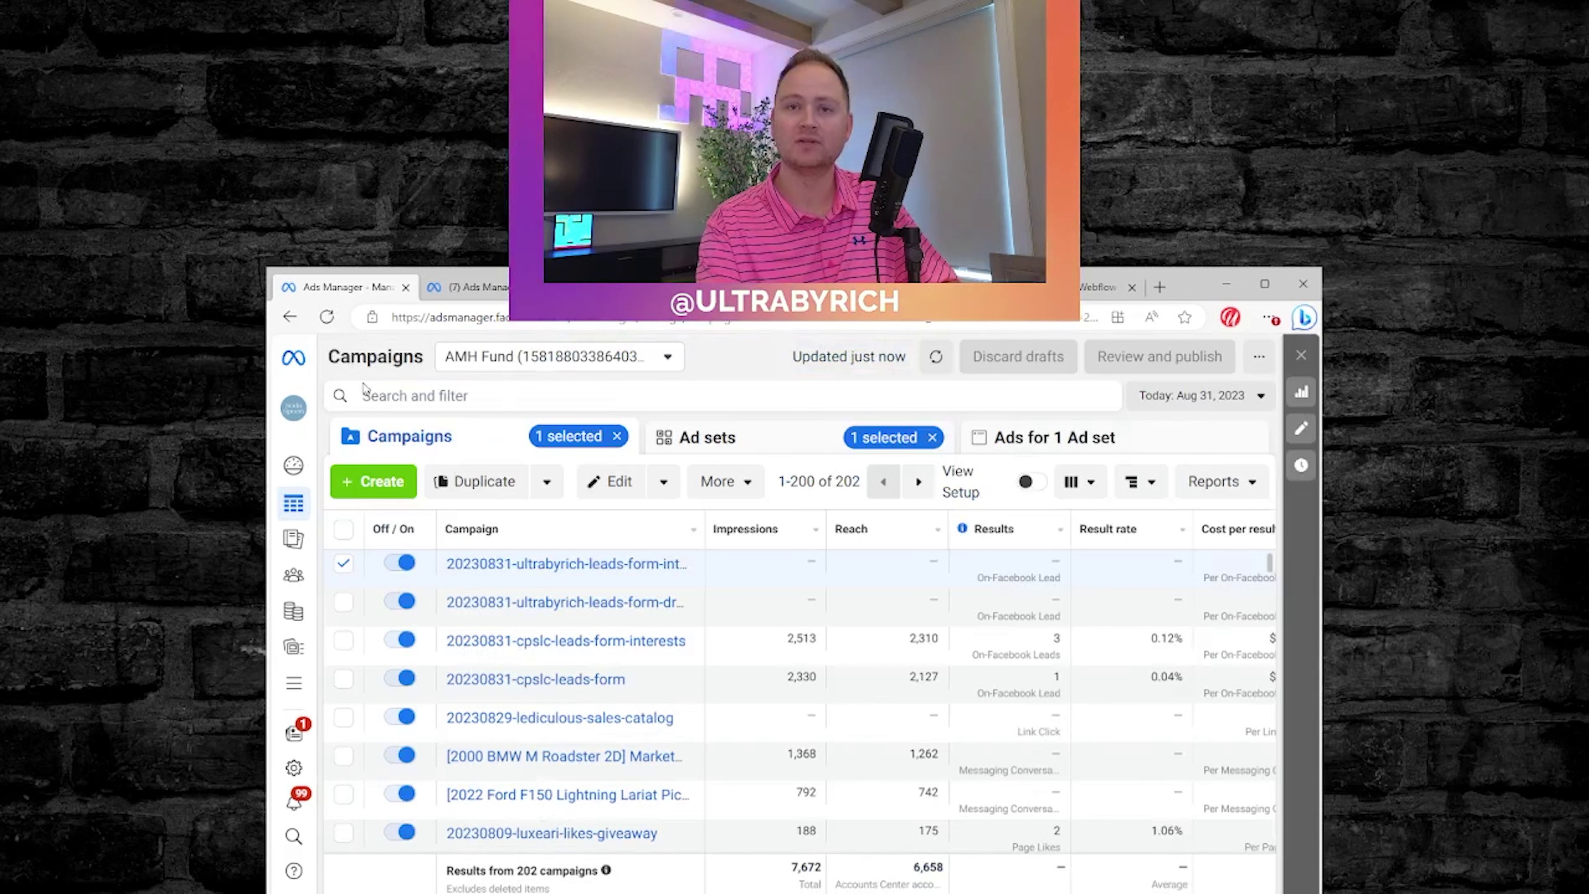
Open the campaign 20230831-ultrabyrich-leads-form-draper for editing and examine the custom audience settings of its ad set 20230831-ultrabyrich-cold-lookalike.
left_click(543, 620)
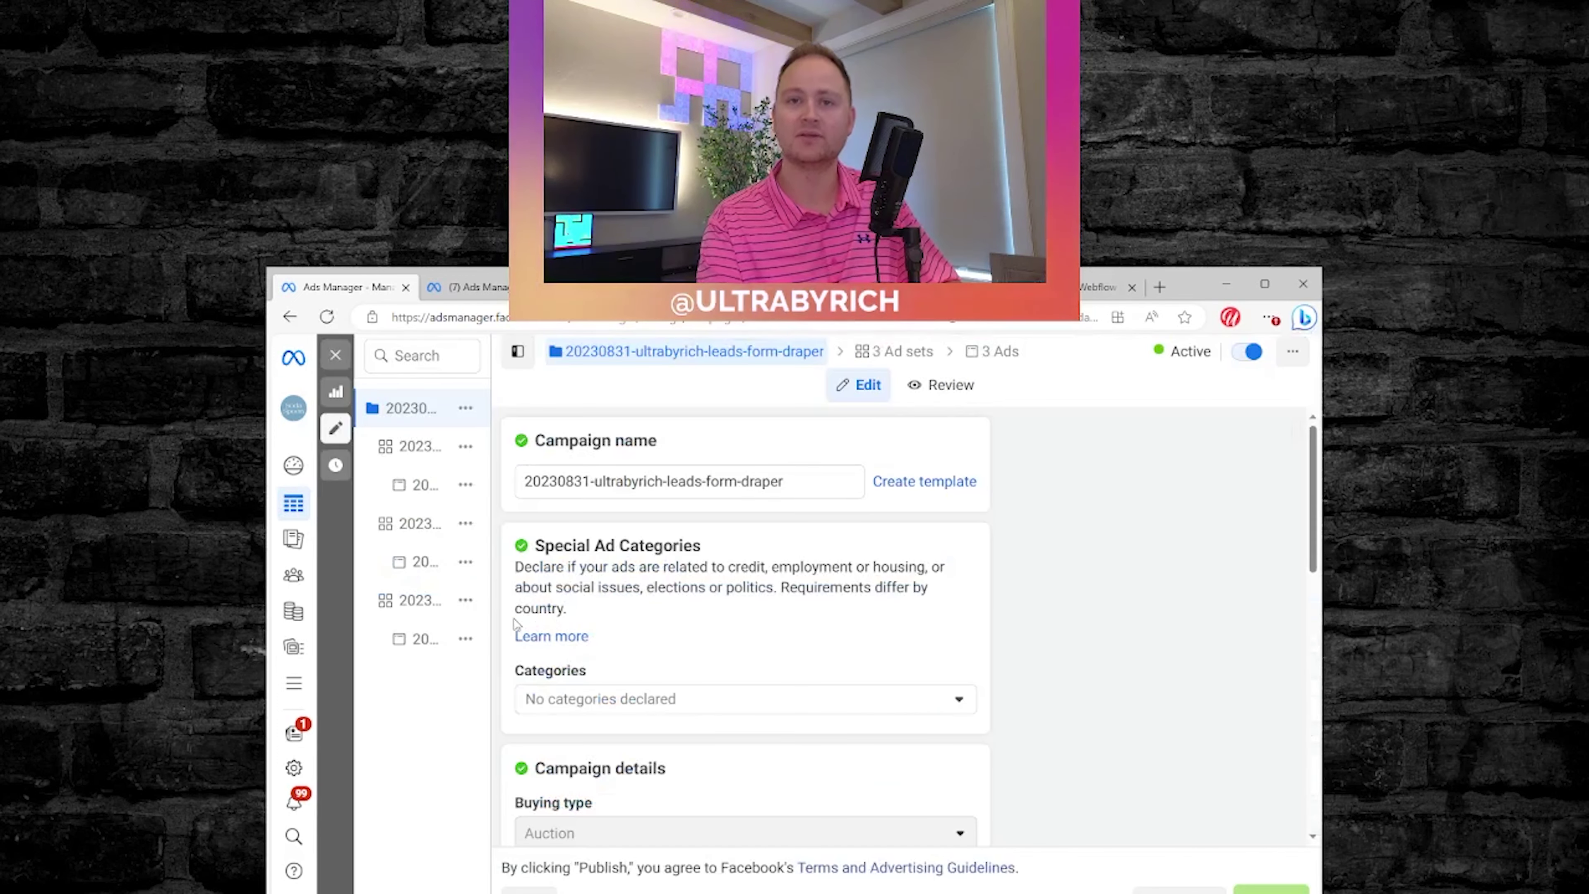
left_click(431, 447)
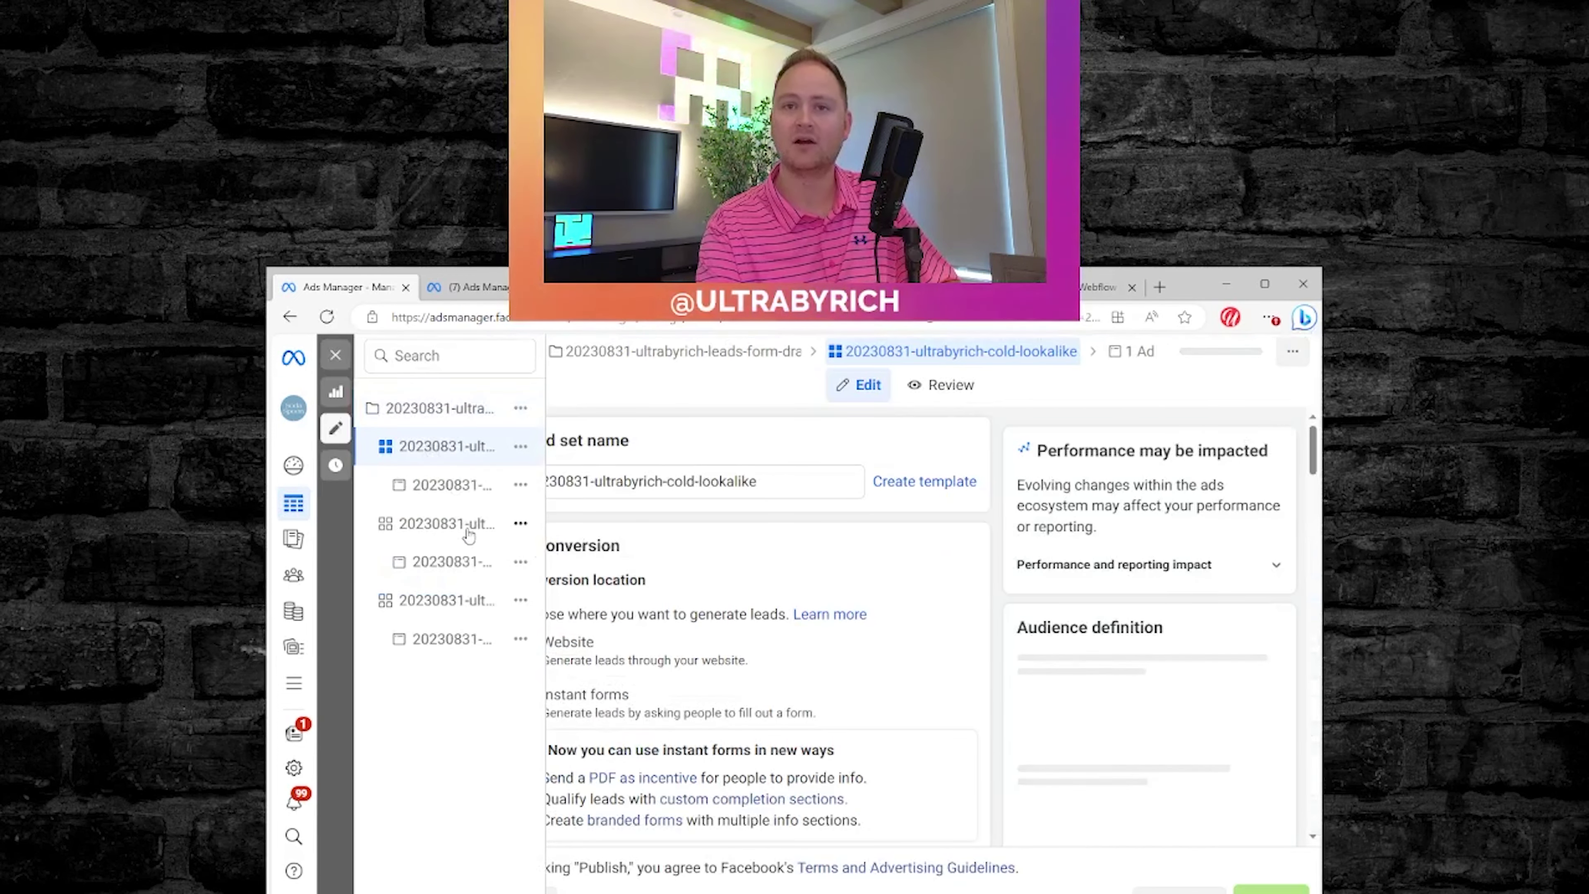
scroll(814, 626, "down", 5)
scroll(621, 631, "up", 4)
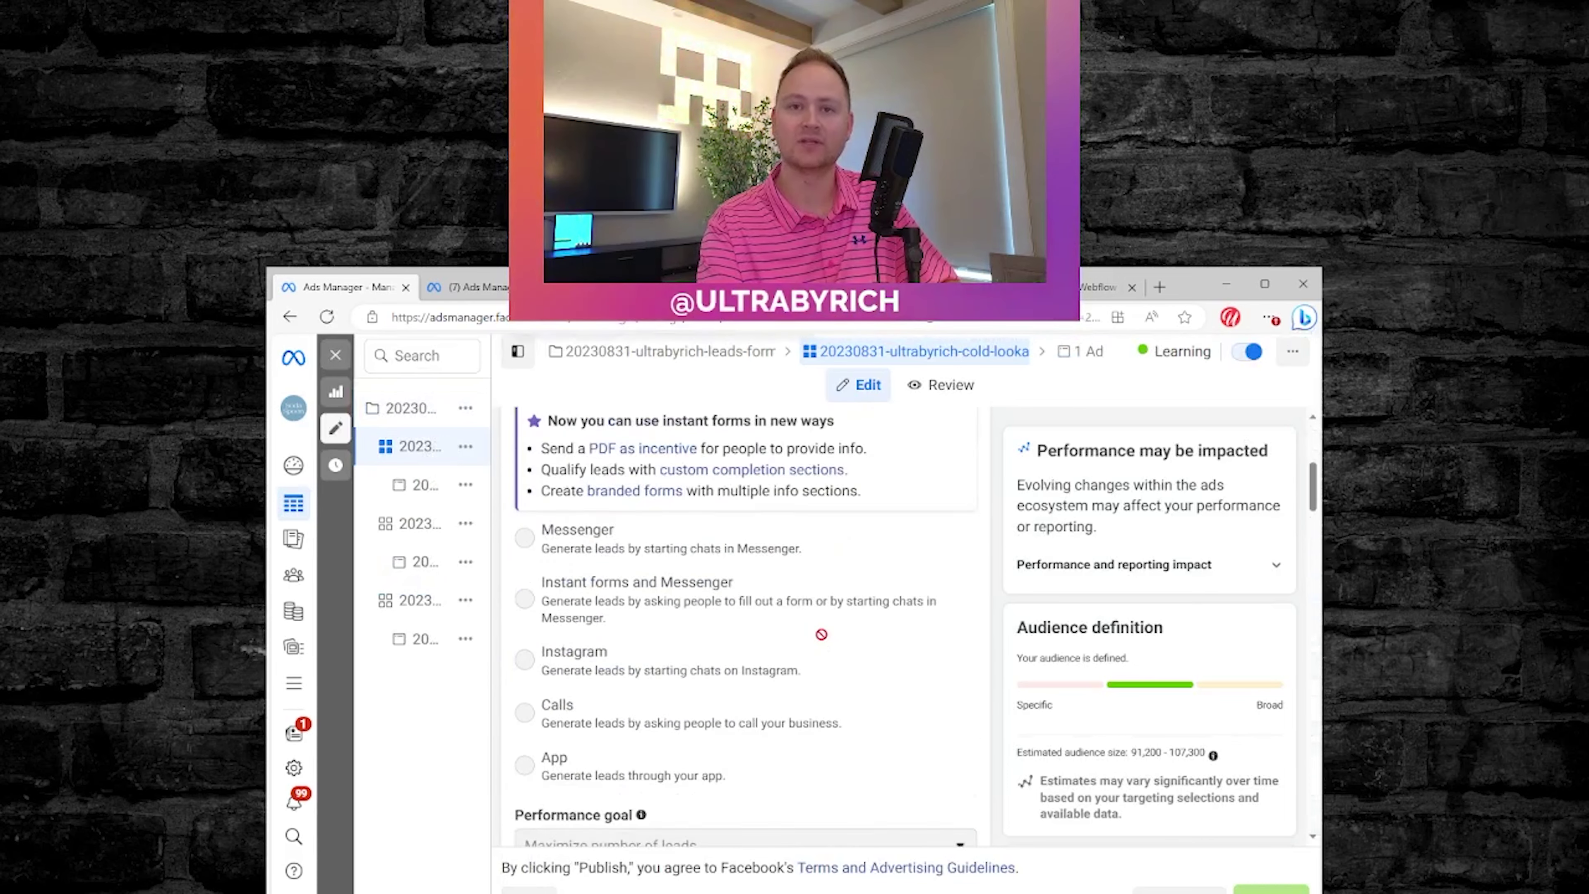
scroll(813, 688, "down", 5)
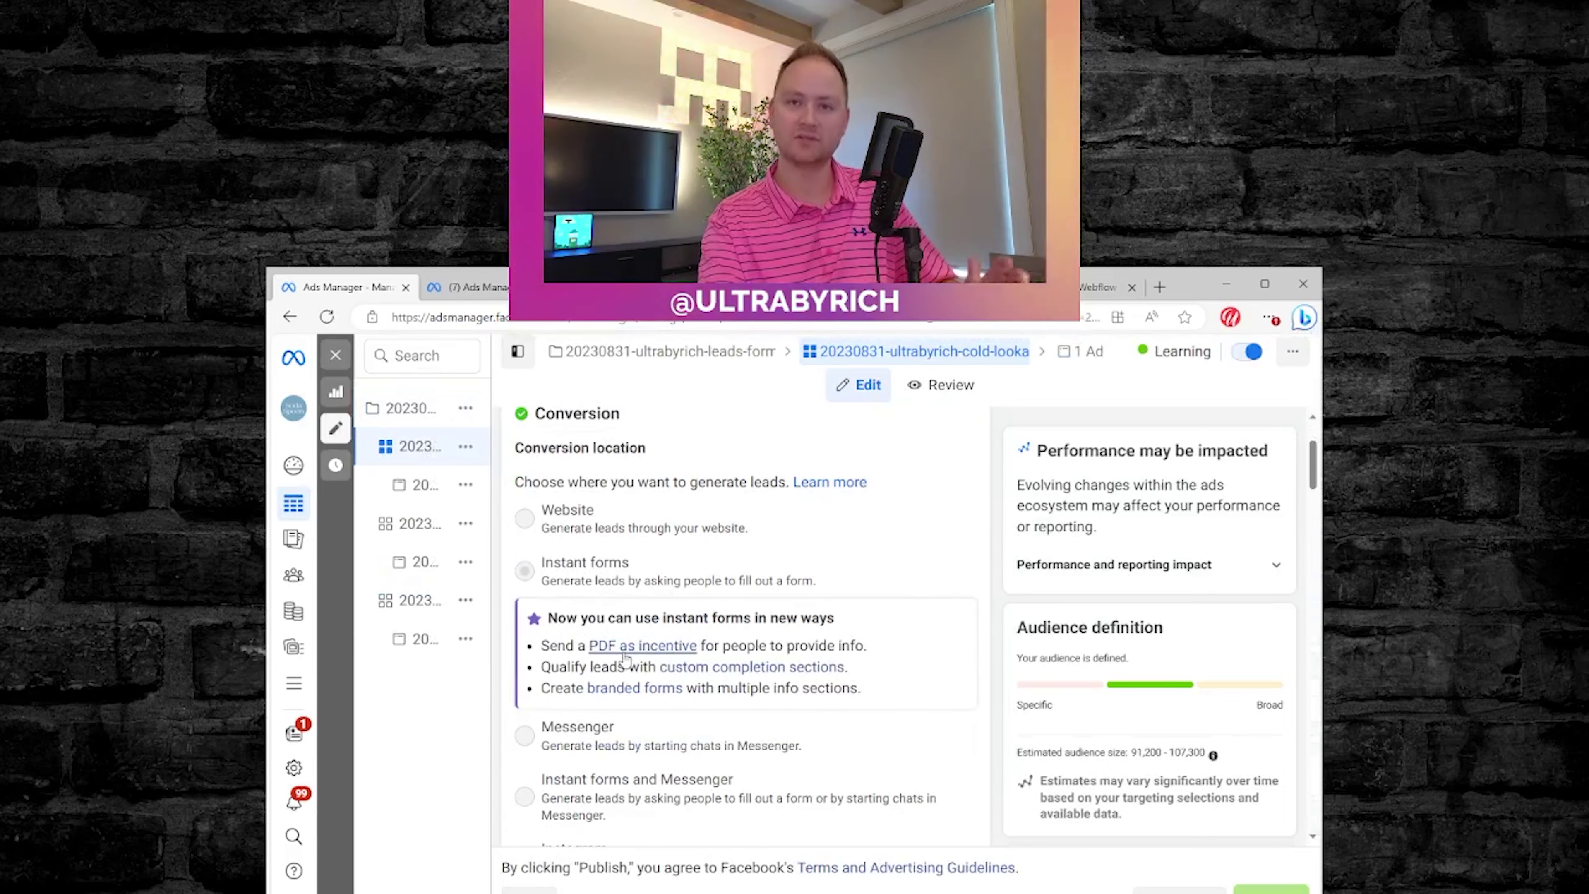
scroll(773, 597, "down", 15)
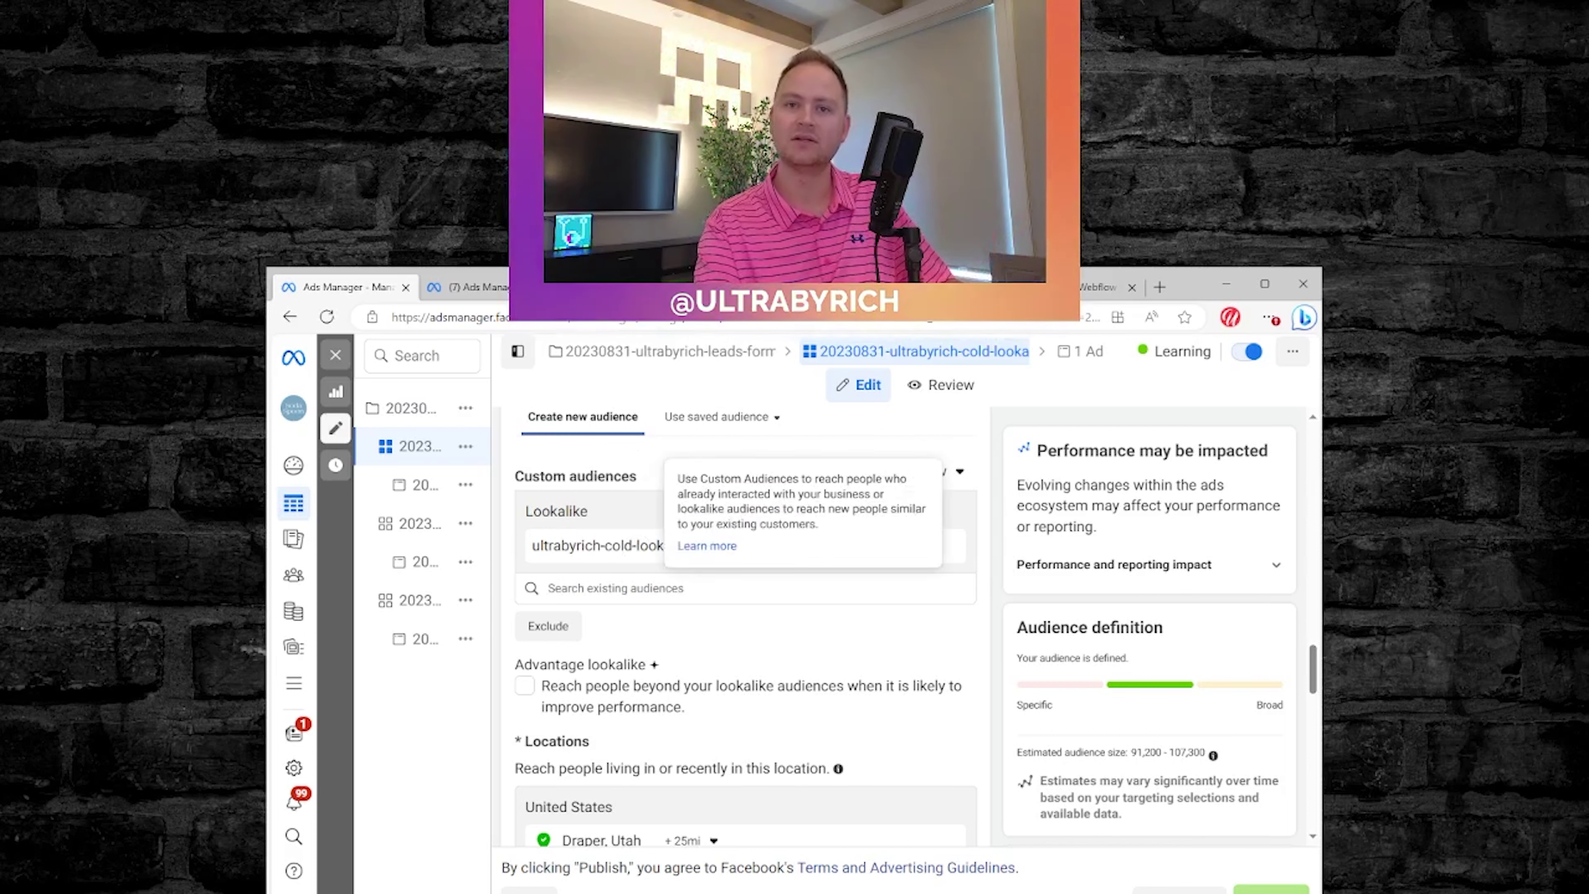
Return to the Audience page and close the details of the ultrabyrich-lookalike-form-lead audience.
key("ctrl+Tab")
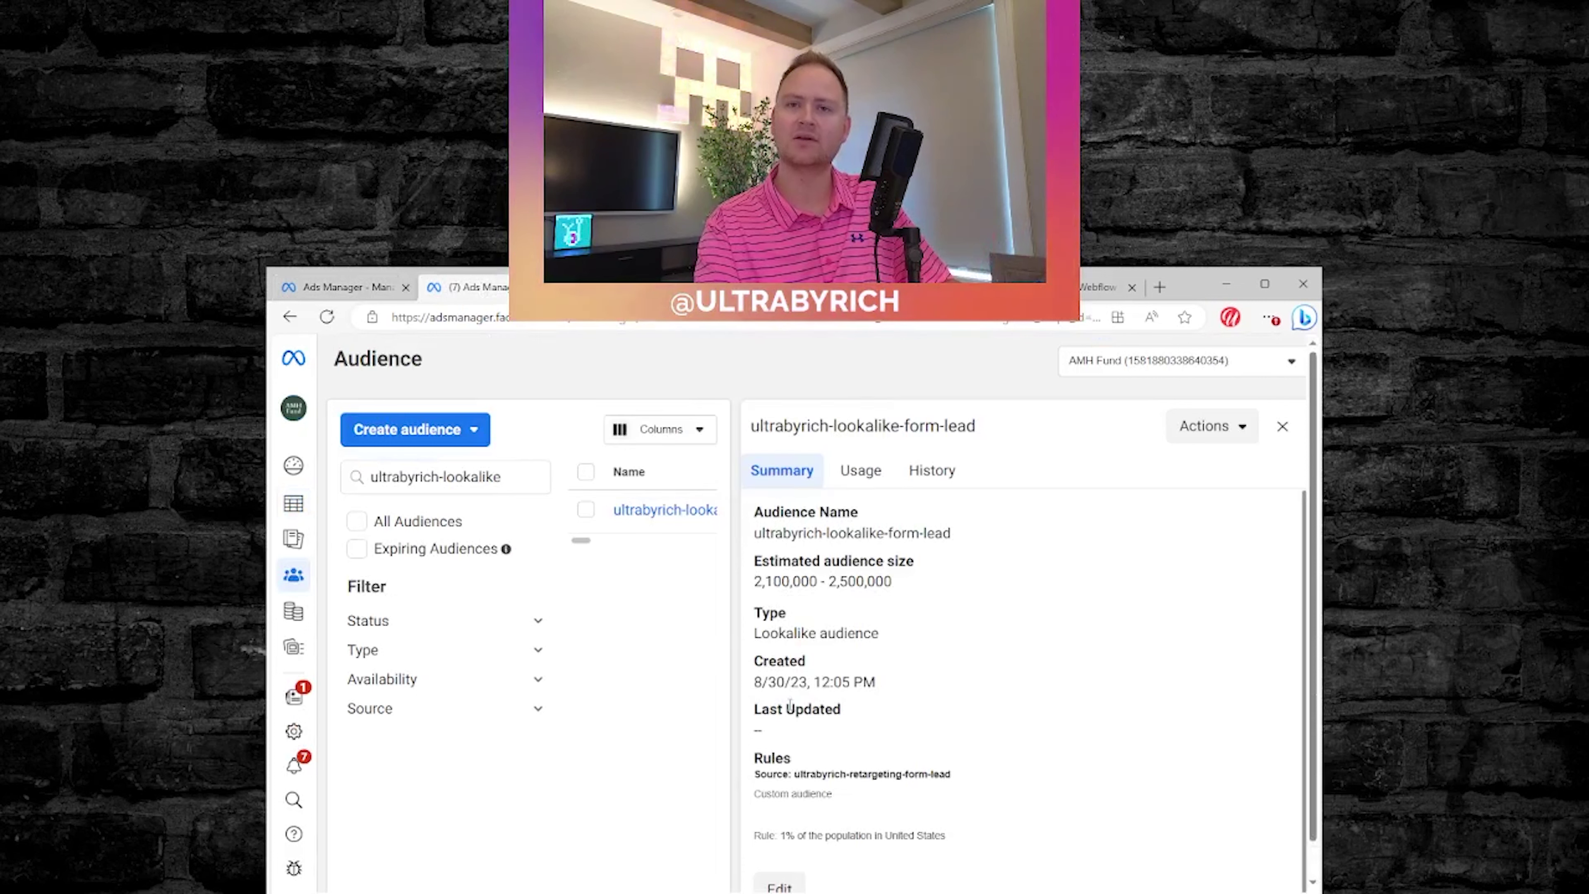
left_click(1282, 426)
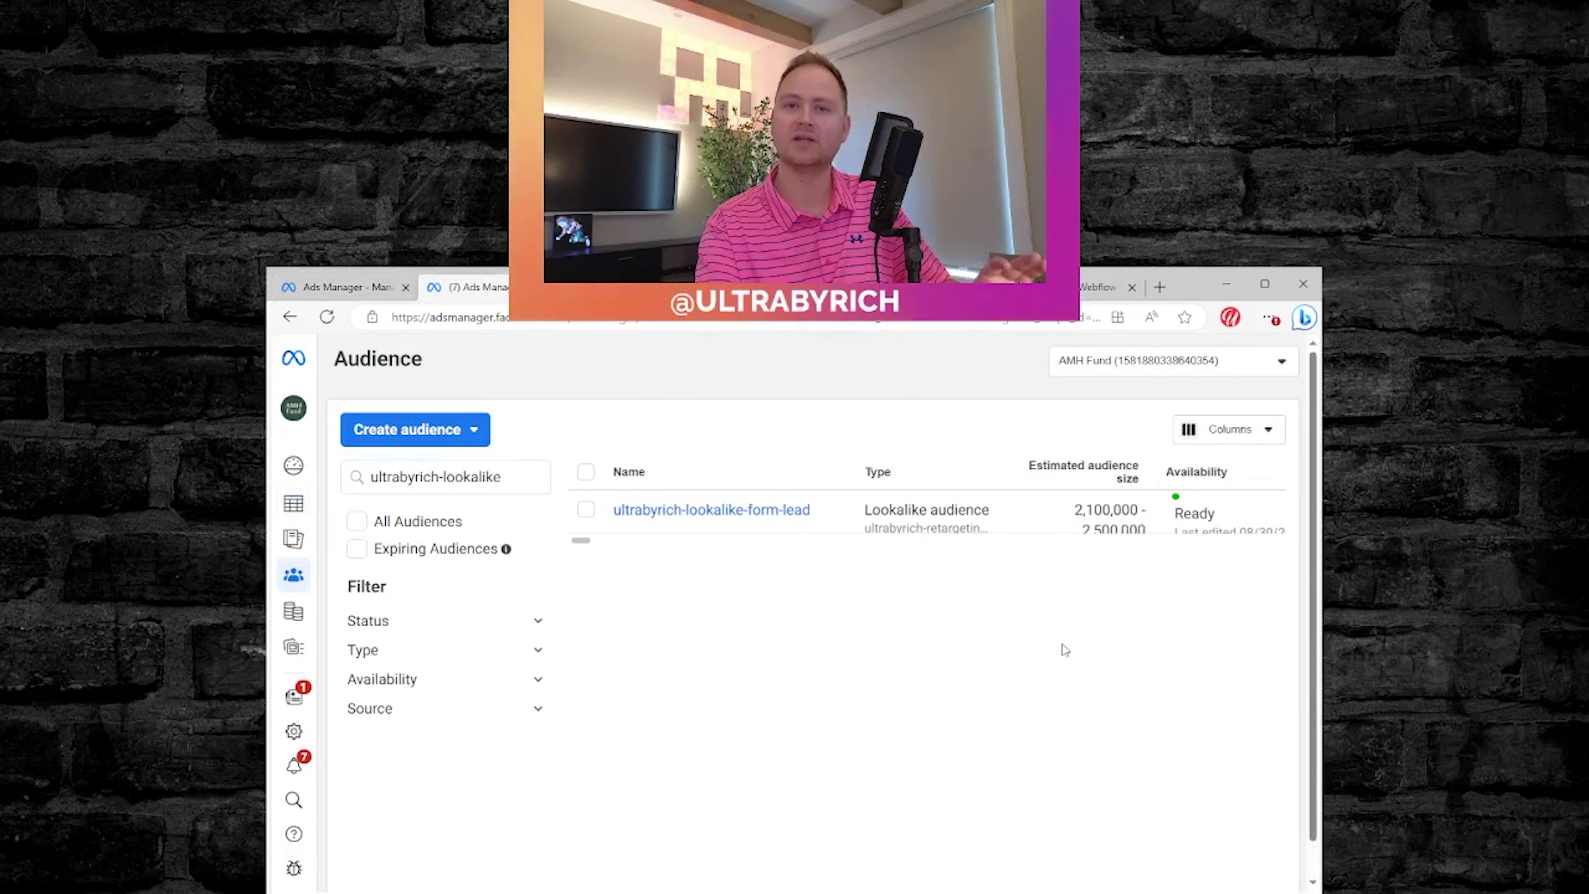